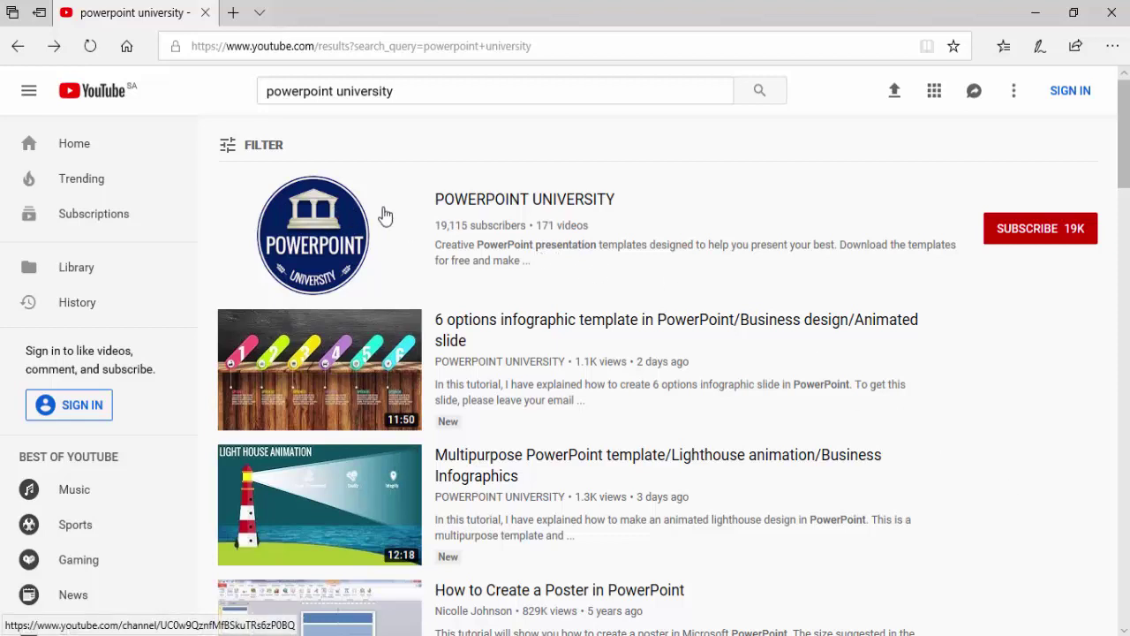
- Open the POWERPOINT UNIVERSITY channel's Videos tab and scroll up and down through its uploads
{"action": "left_click", "coordinate": [576, 205]}
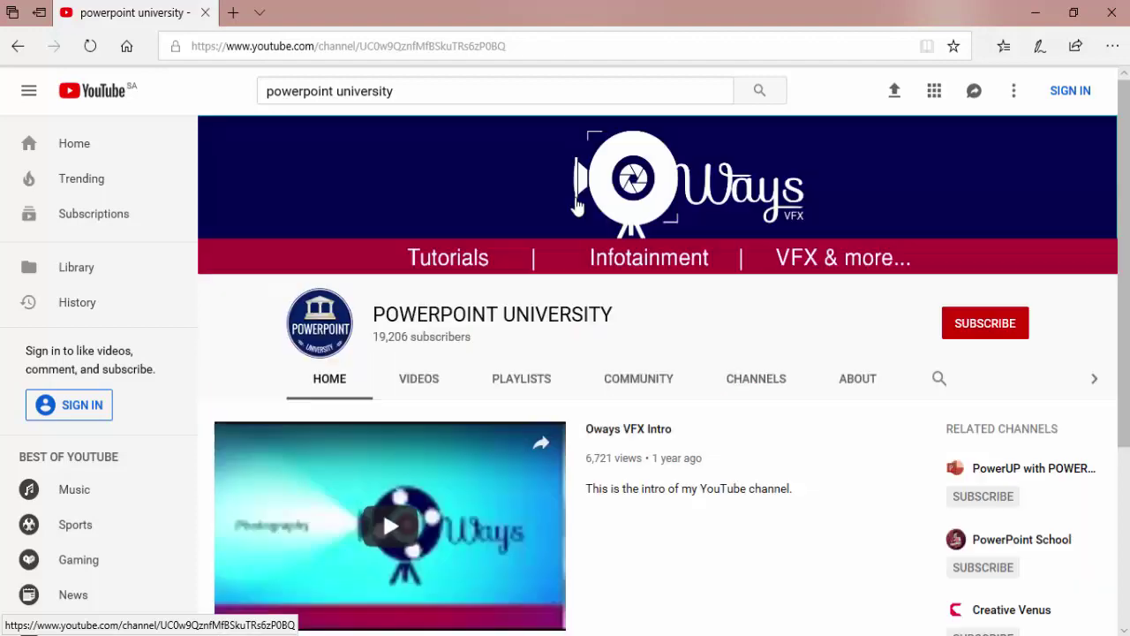
{"action": "left_click", "coordinate": [420, 379]}
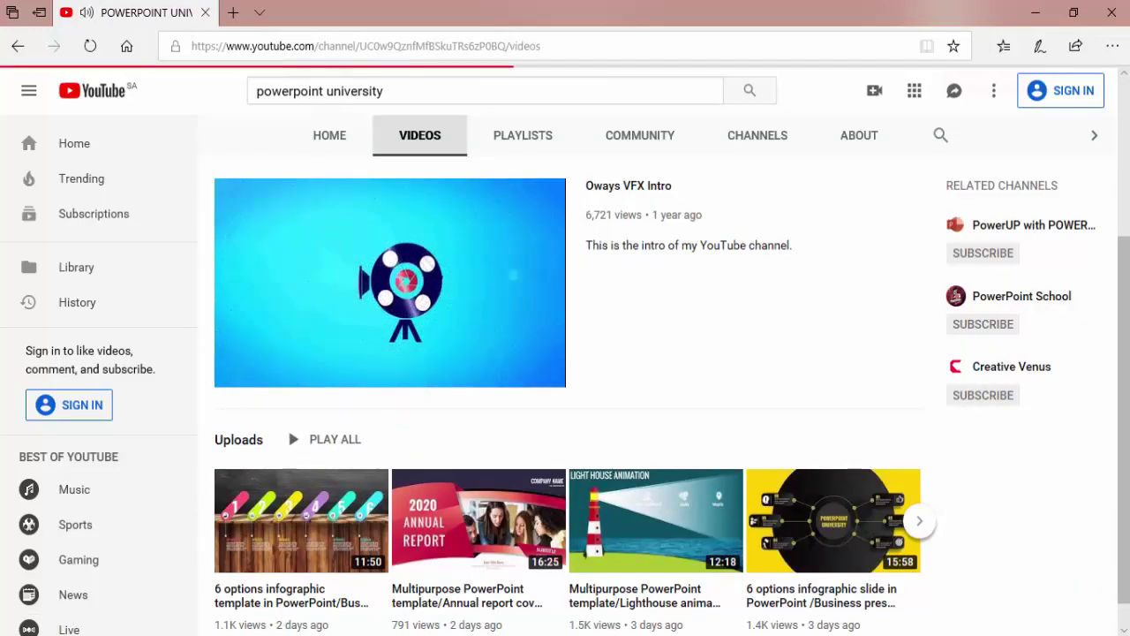
{"action": "scroll", "coordinate": [1125, 261], "scroll_direction": "up", "scroll_amount": 3}
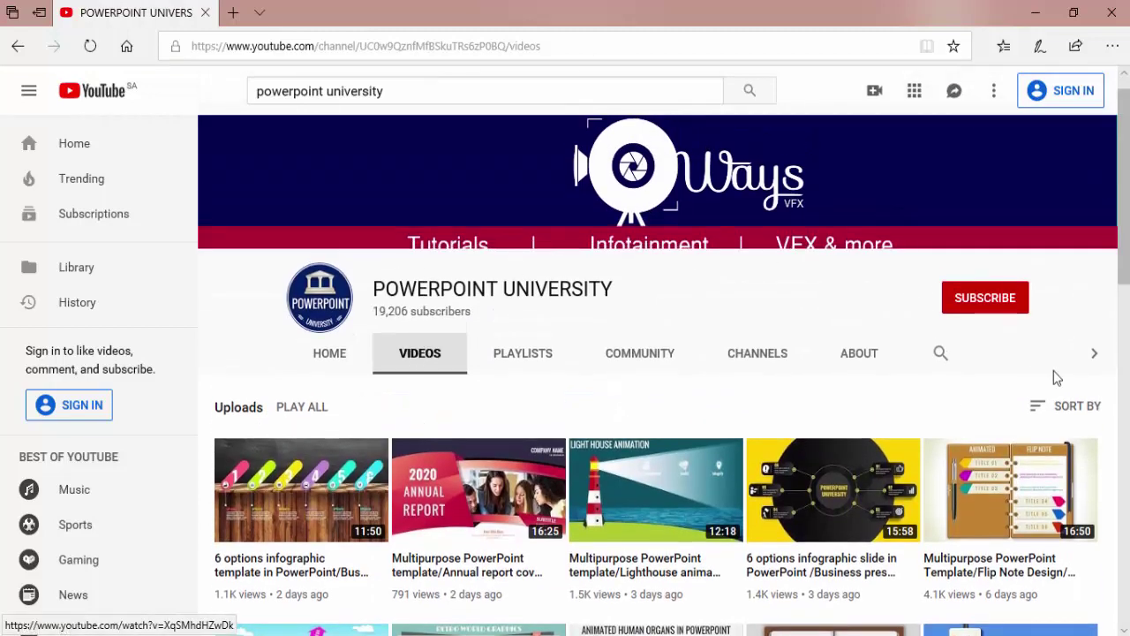
{"action": "scroll", "coordinate": [1126, 287], "scroll_direction": "down", "scroll_amount": 2}
{"action": "left_click_drag", "start_coordinate": [1126, 287], "coordinate": [1126, 634]}
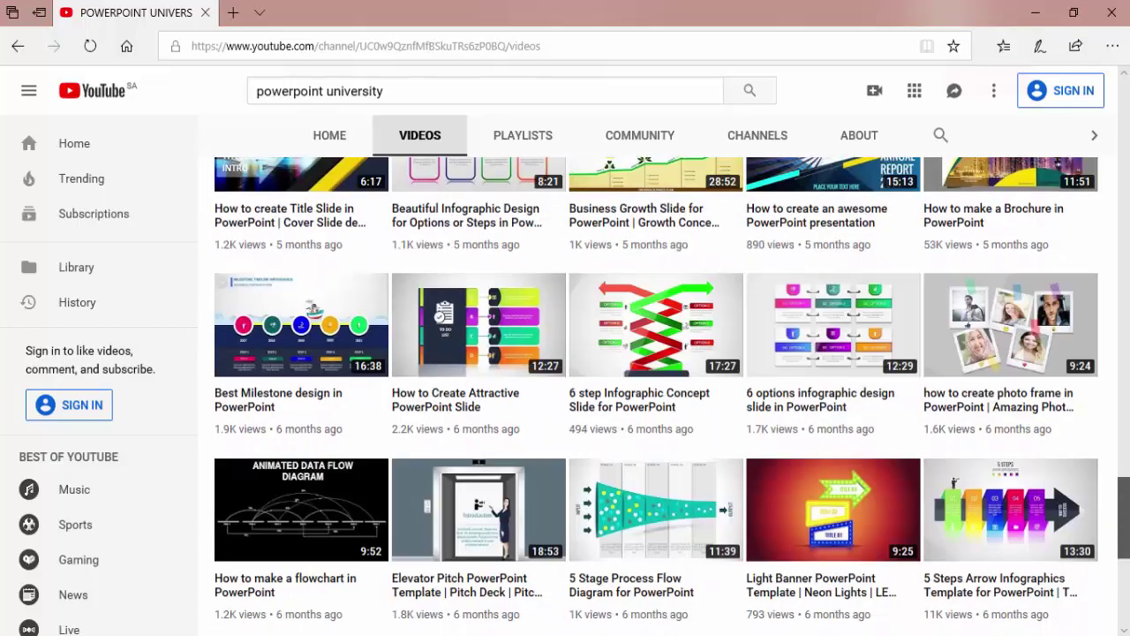
{"action": "scroll", "coordinate": [654, 371], "scroll_direction": "down", "scroll_amount": 1}
{"action": "scroll", "coordinate": [1123, 549], "scroll_direction": "down", "scroll_amount": 5}
{"action": "scroll", "coordinate": [1123, 549], "scroll_direction": "up", "scroll_amount": 10}
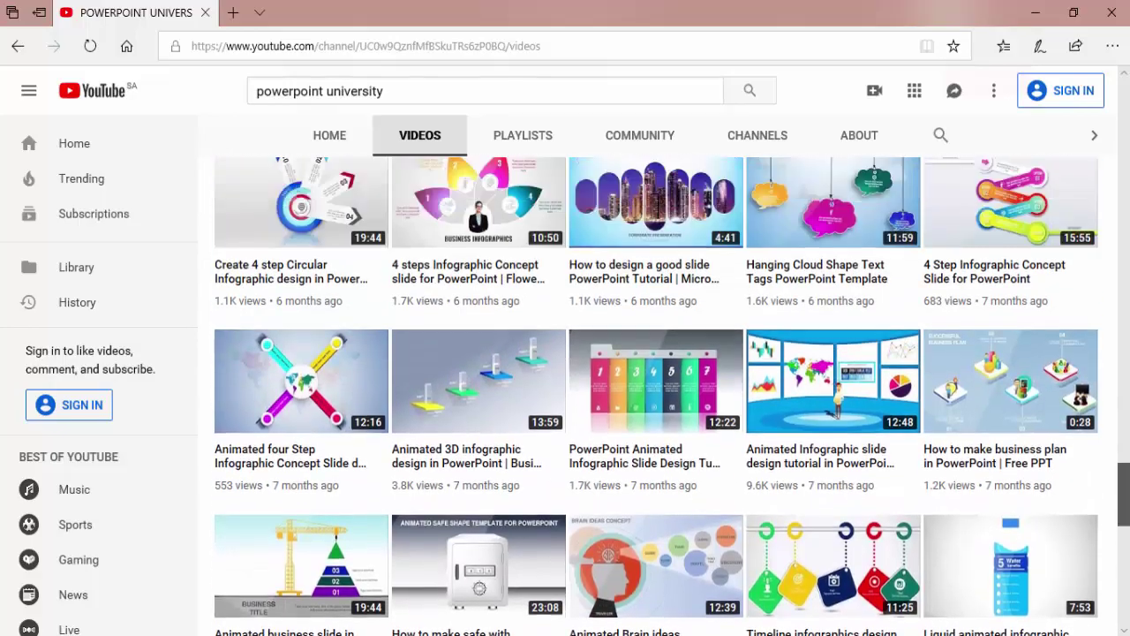
{"action": "scroll", "coordinate": [1123, 549], "scroll_direction": "up", "scroll_amount": 15}
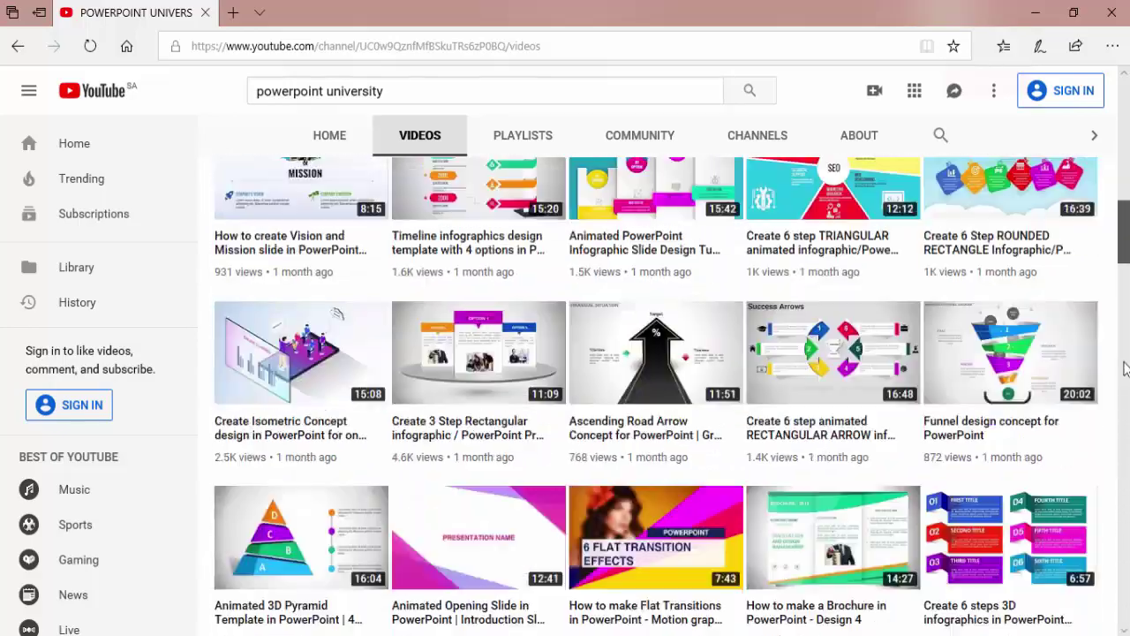
{"action": "scroll", "coordinate": [1126, 281], "scroll_direction": "up", "scroll_amount": 1}
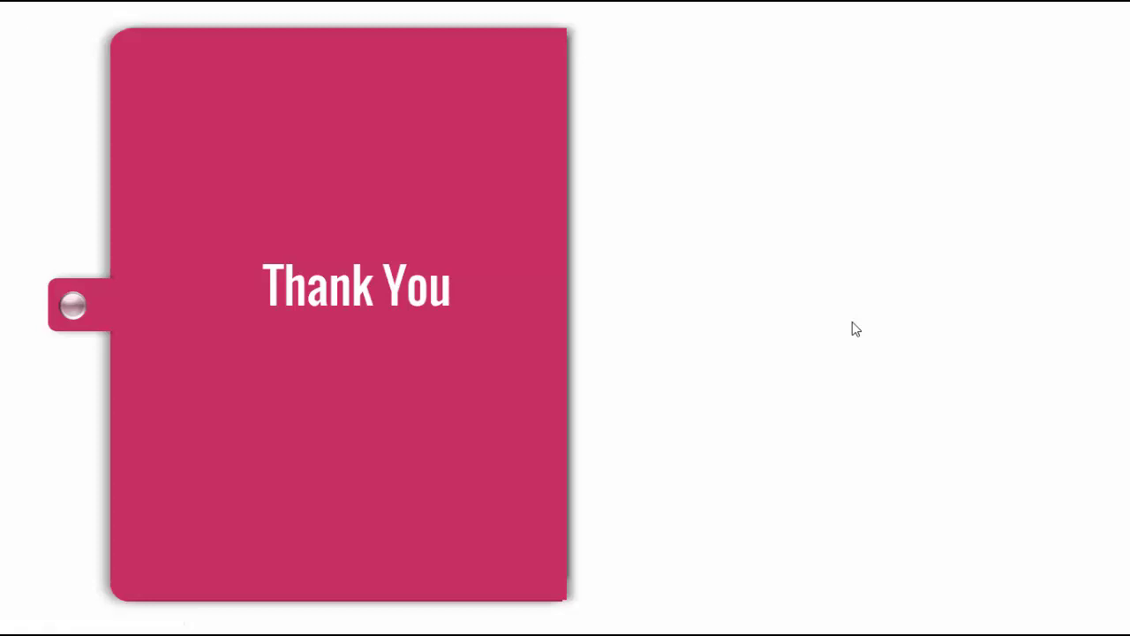
- Leave the slideshow, turn on View Guides, and pick the Round Same Side Corner Rectangle shape
{"action": "key", "text": "Escape"}
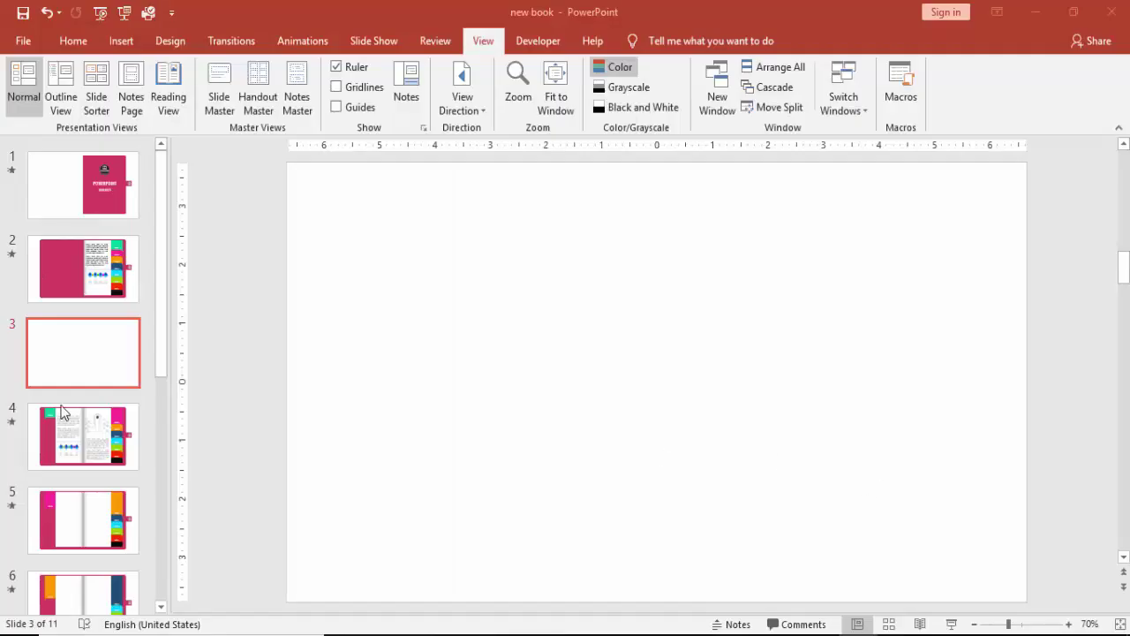
{"action": "left_click", "coordinate": [337, 107]}
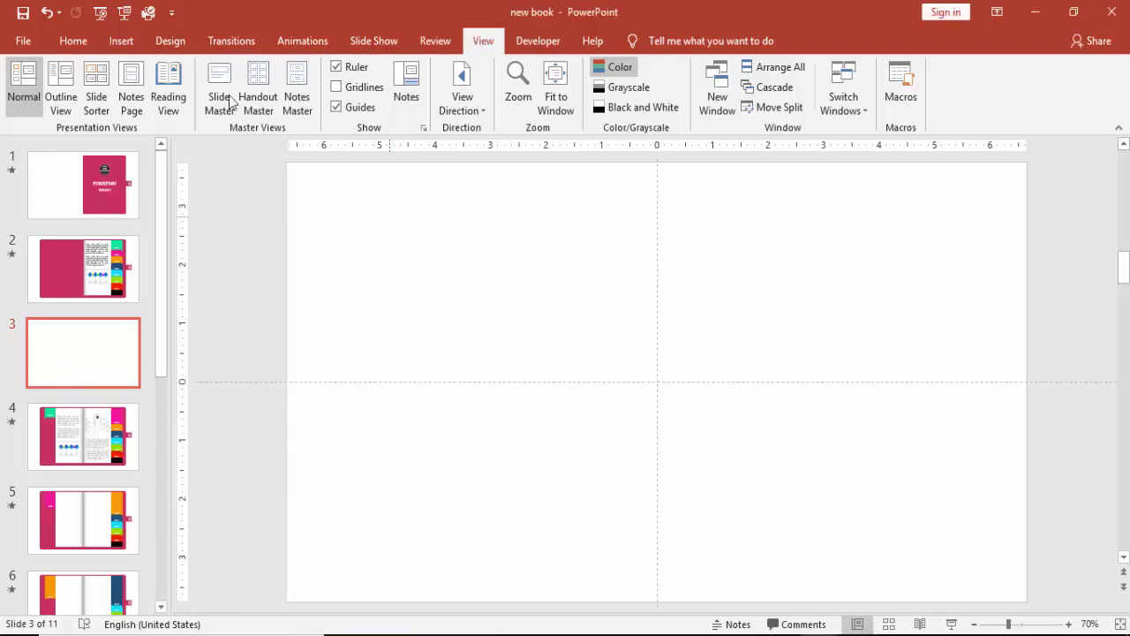
{"action": "left_click", "coordinate": [121, 40]}
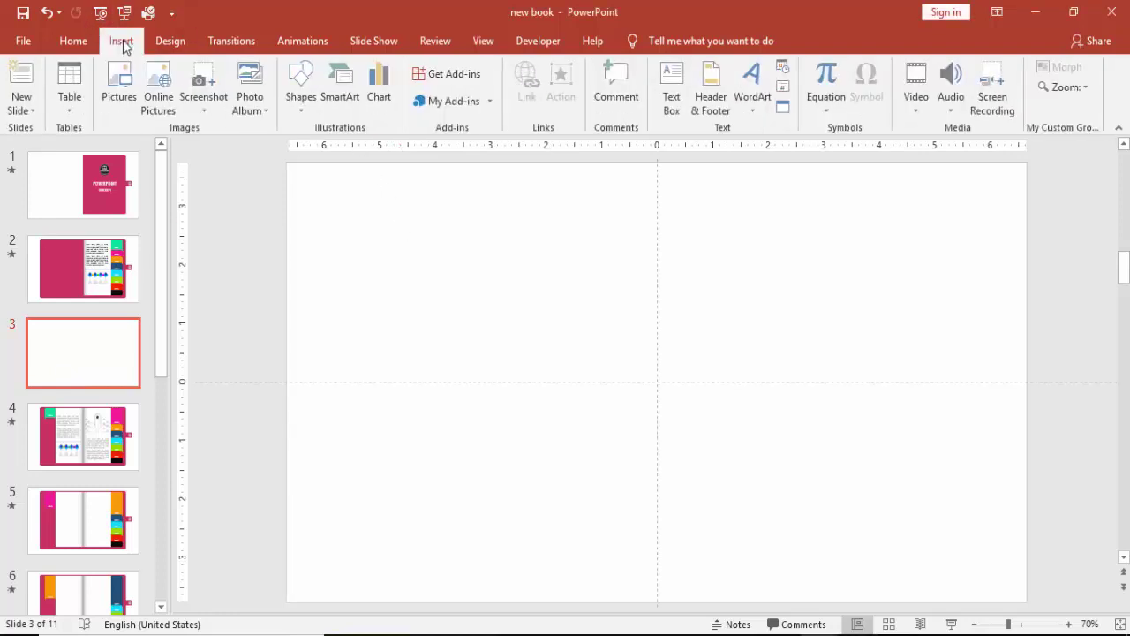
{"action": "left_click", "coordinate": [303, 97]}
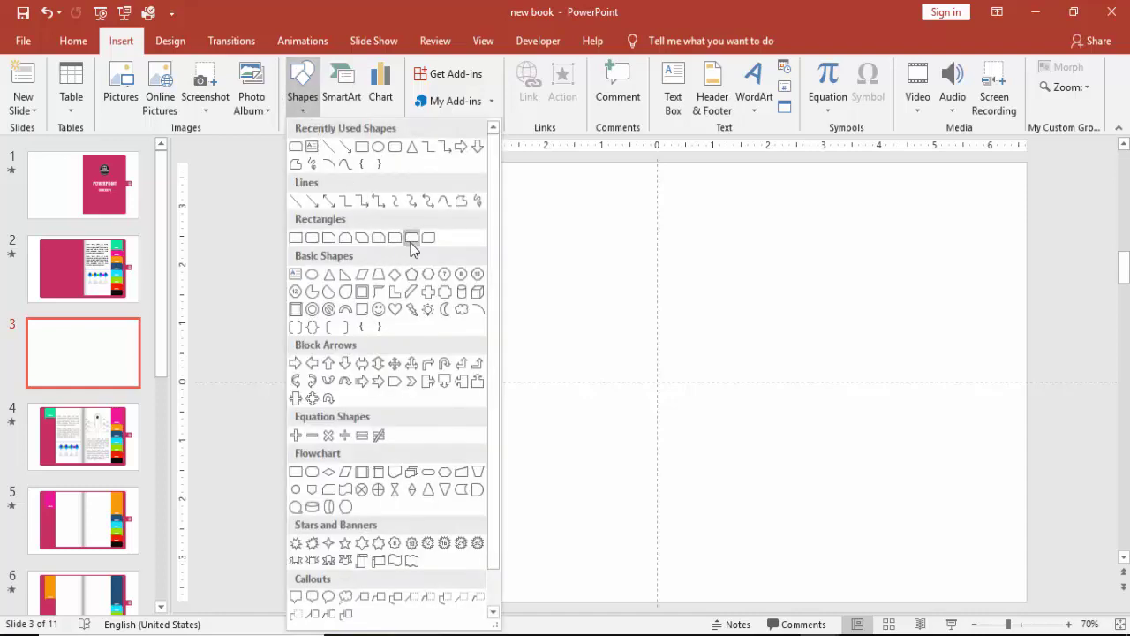
{"action": "left_click", "coordinate": [411, 238]}
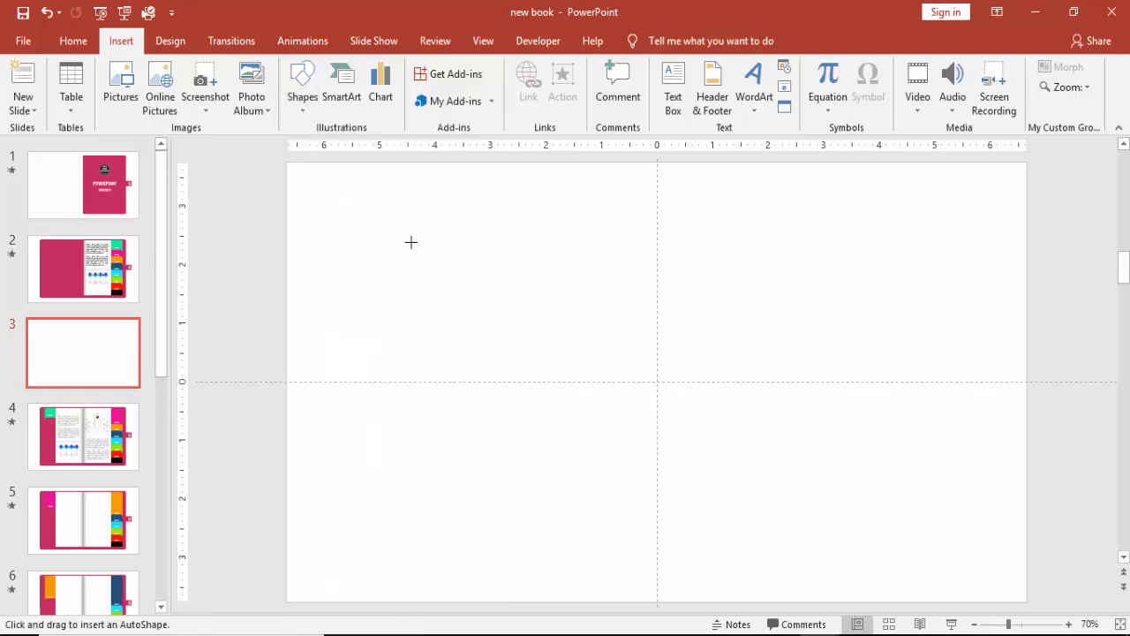
- Insert the rounded rectangle on slide 3 sized 4.7" high by 6.4" wide
{"action": "left_click", "coordinate": [589, 333]}
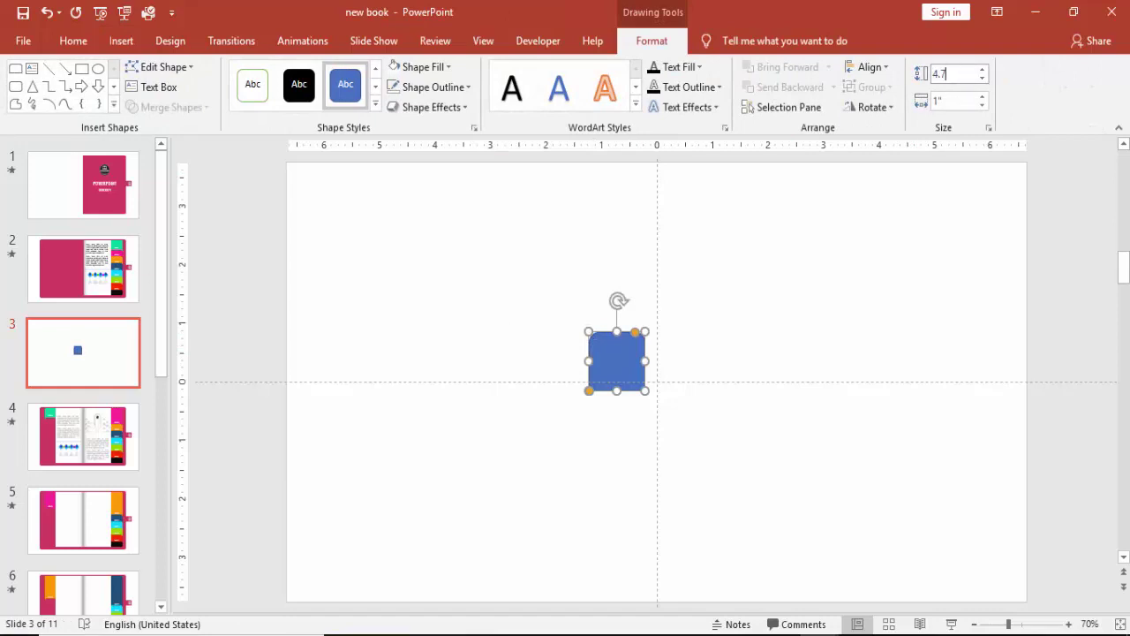
{"action": "left_click", "coordinate": [957, 99]}
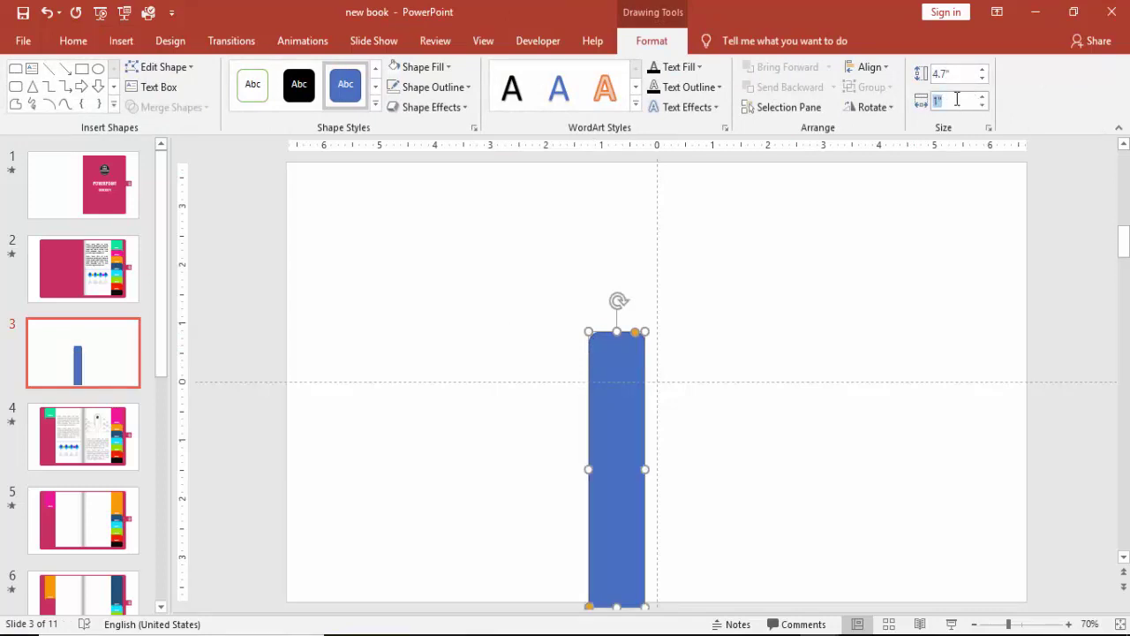
{"action": "key", "text": "Return"}
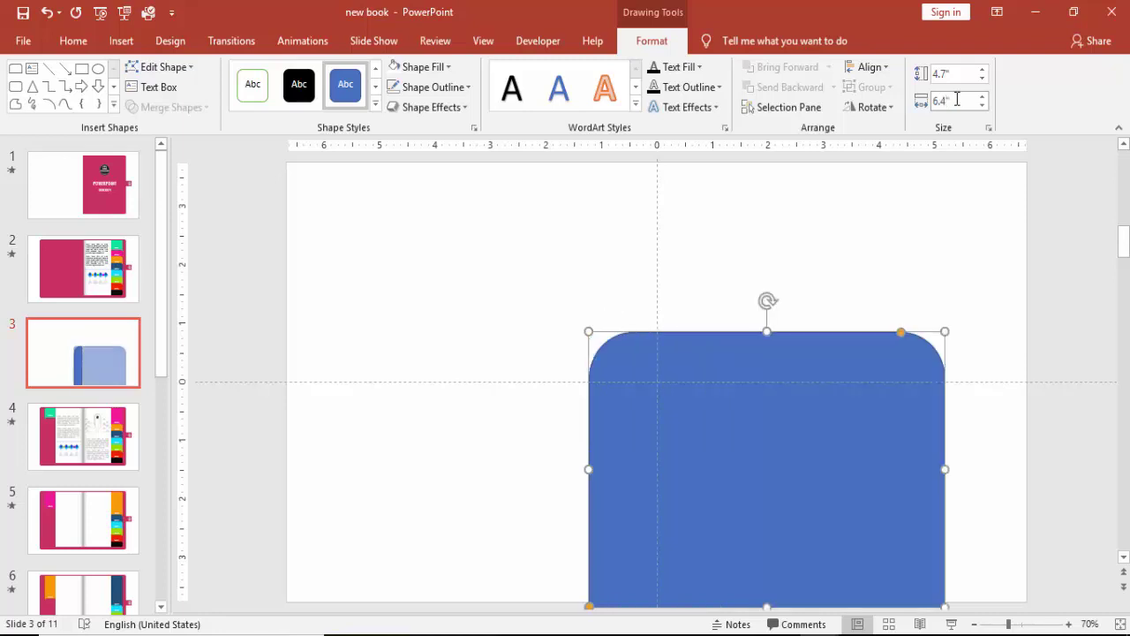
{"action": "left_click_drag", "start_coordinate": [795, 454], "coordinate": [712, 359]}
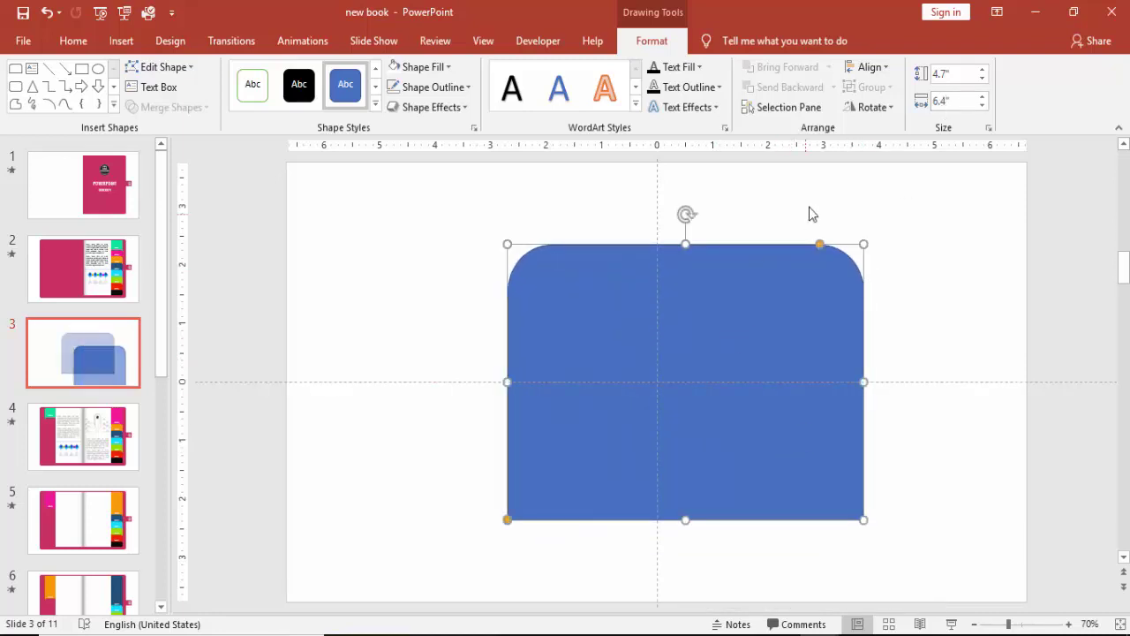
- Rotate the shape right 90°, soften its corner rounding, and set its left edge on the centre guide
{"action": "left_click", "coordinate": [892, 107]}
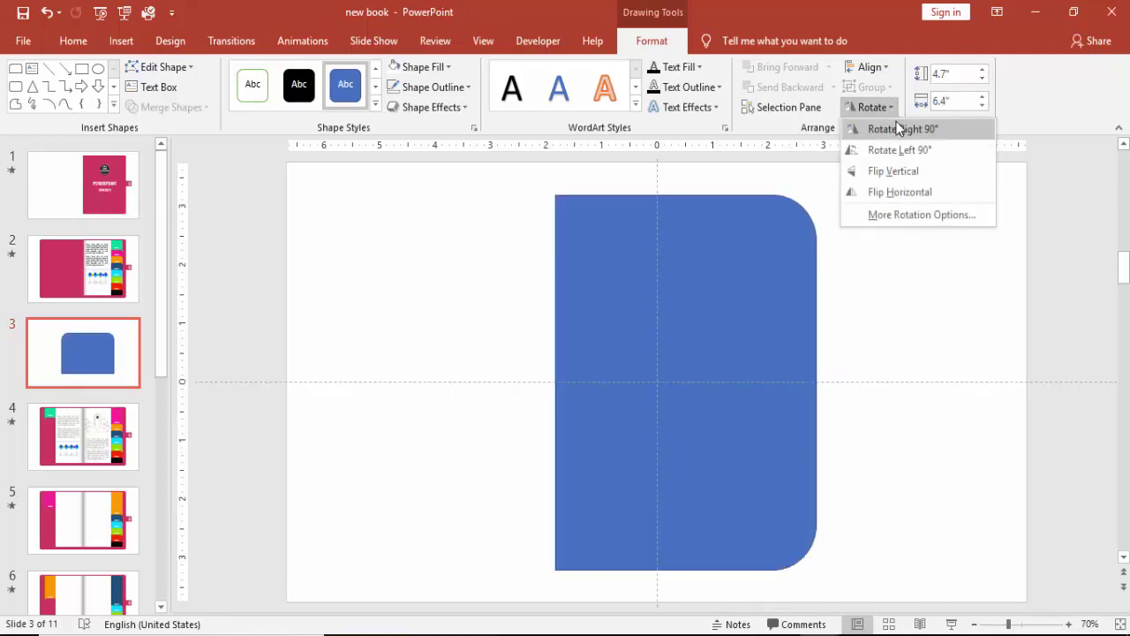
{"action": "left_click", "coordinate": [903, 129]}
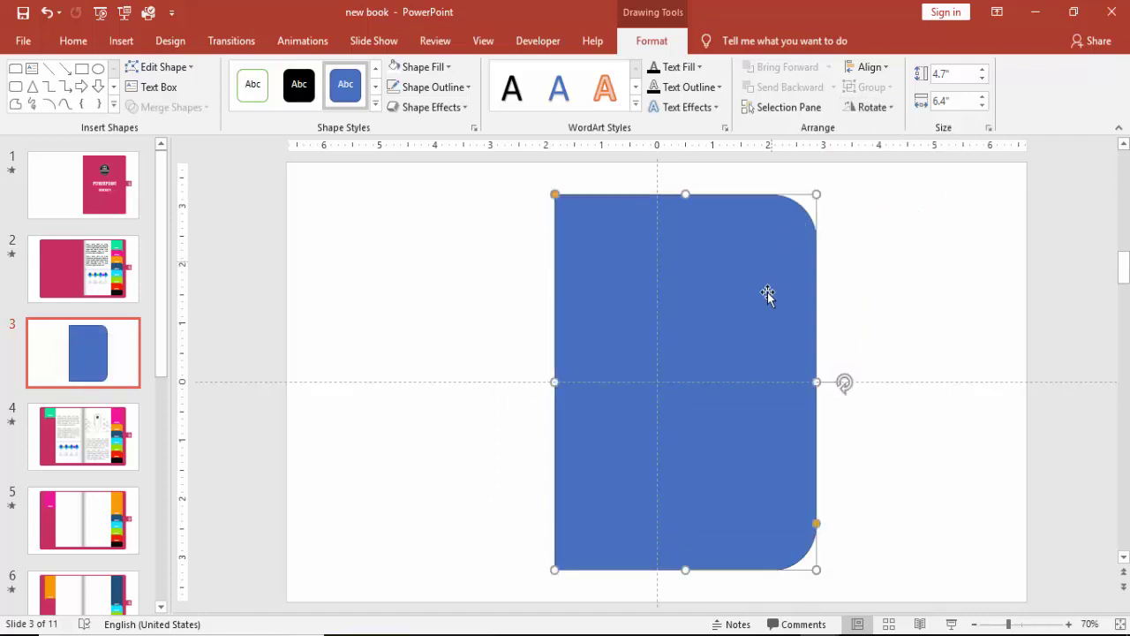
{"action": "left_click_drag", "start_coordinate": [818, 527], "coordinate": [816, 565]}
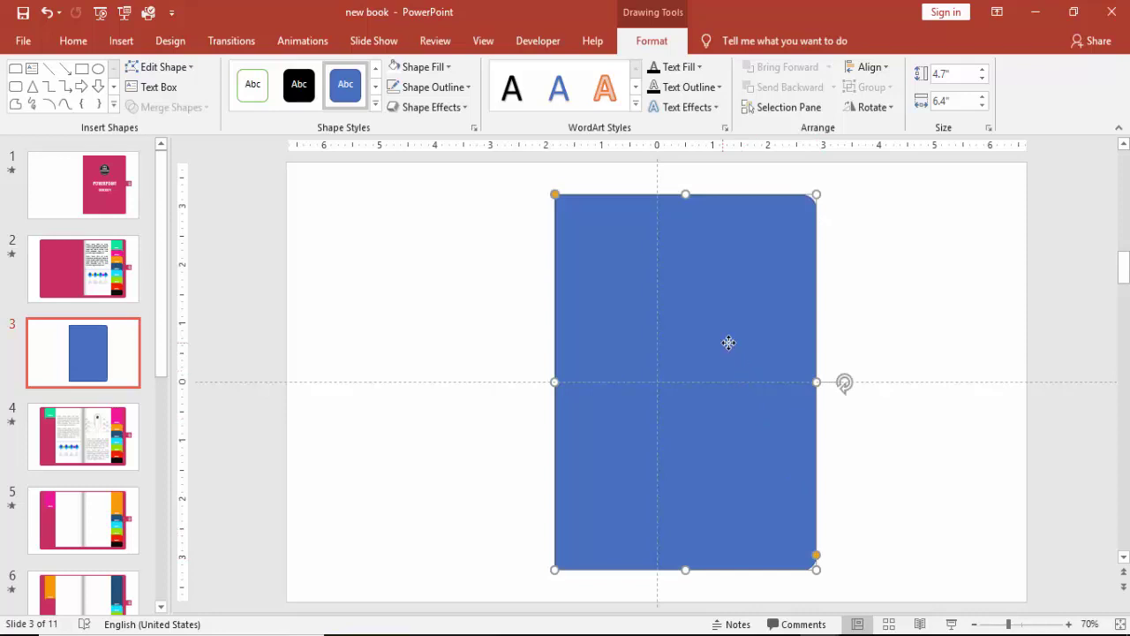
{"action": "left_click_drag", "start_coordinate": [729, 341], "coordinate": [821, 344]}
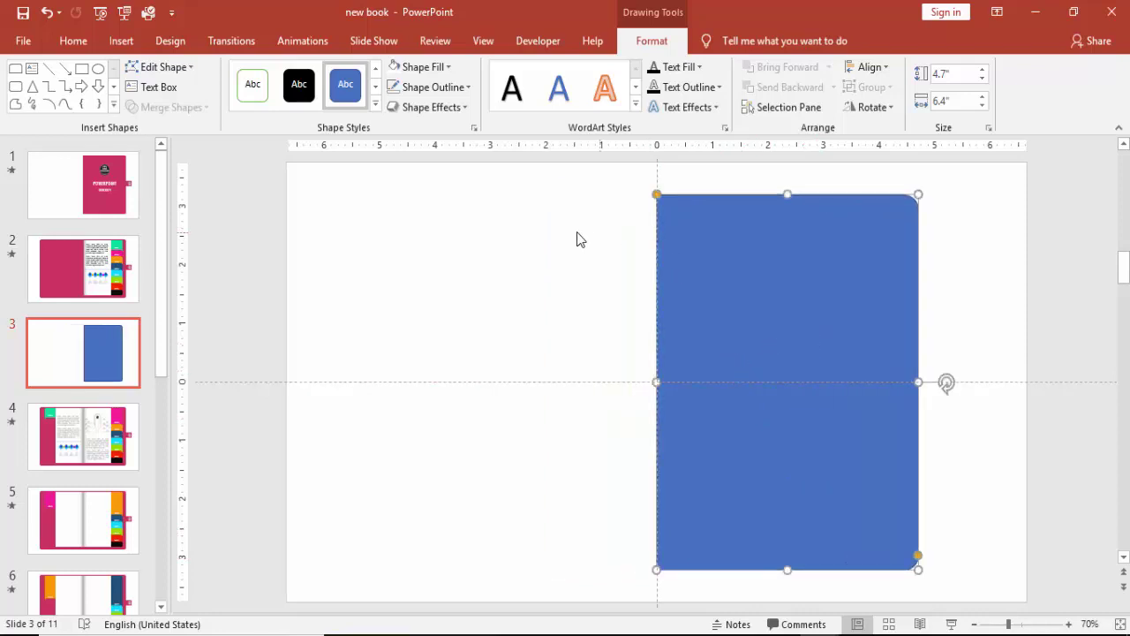
- Remove the outline from the blue page shape
{"action": "left_click", "coordinate": [439, 89]}
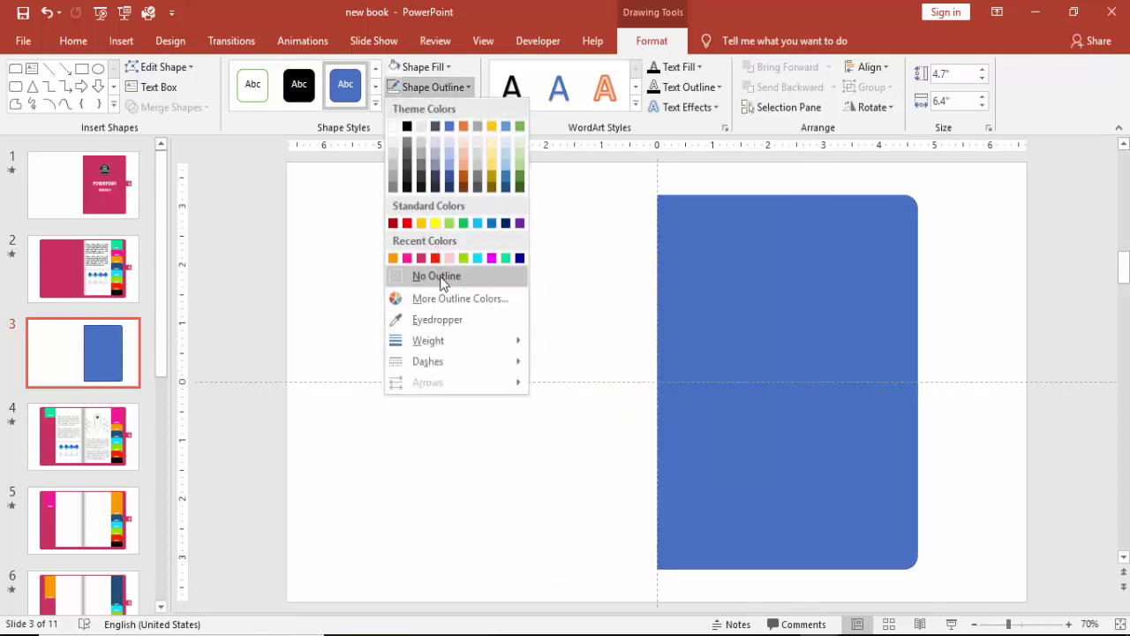
{"action": "left_click", "coordinate": [444, 275]}
{"action": "left_click", "coordinate": [523, 273]}
- Give slide 3 a light grey solid background fill, then reselect the blue rectangle
{"action": "right_click", "coordinate": [522, 277]}
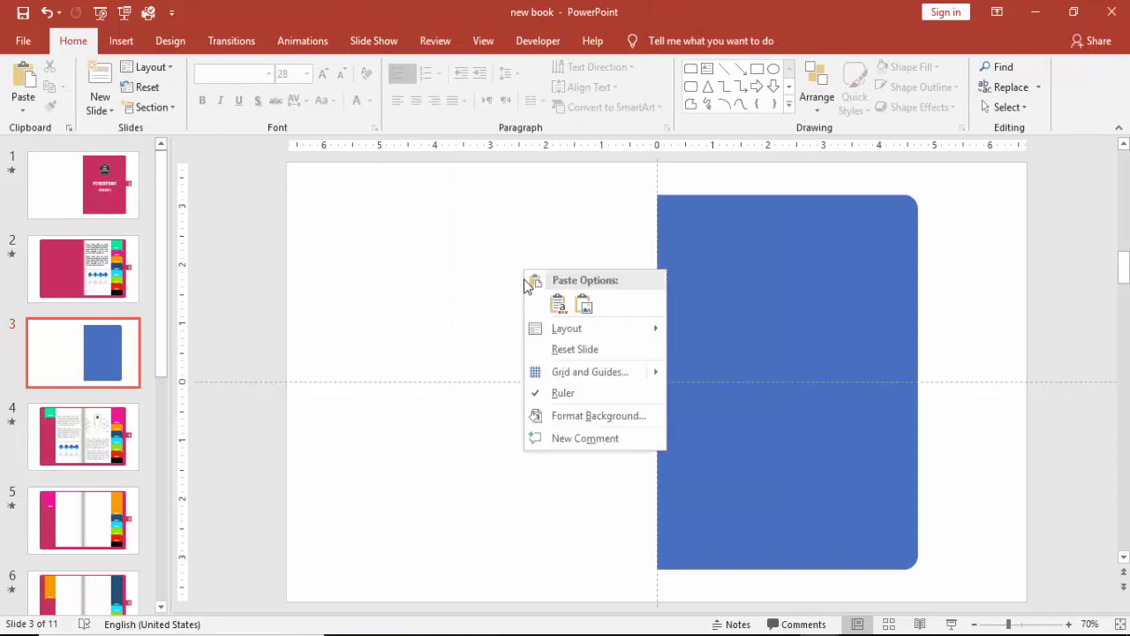
{"action": "left_click", "coordinate": [609, 417]}
{"action": "left_click", "coordinate": [1085, 365]}
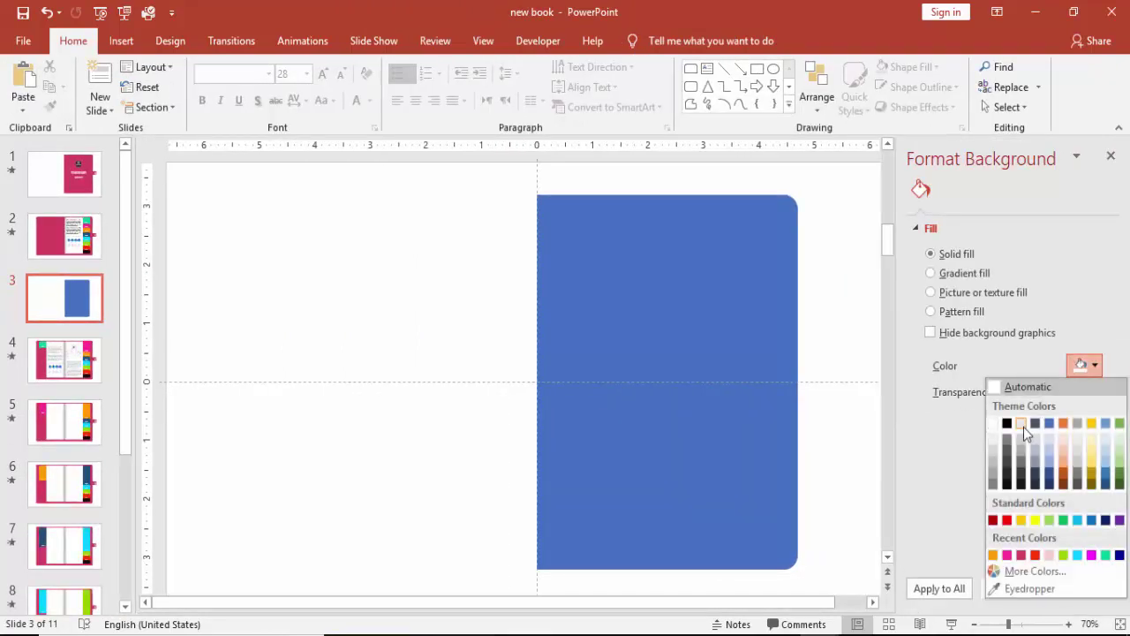
{"action": "left_click", "coordinate": [993, 482]}
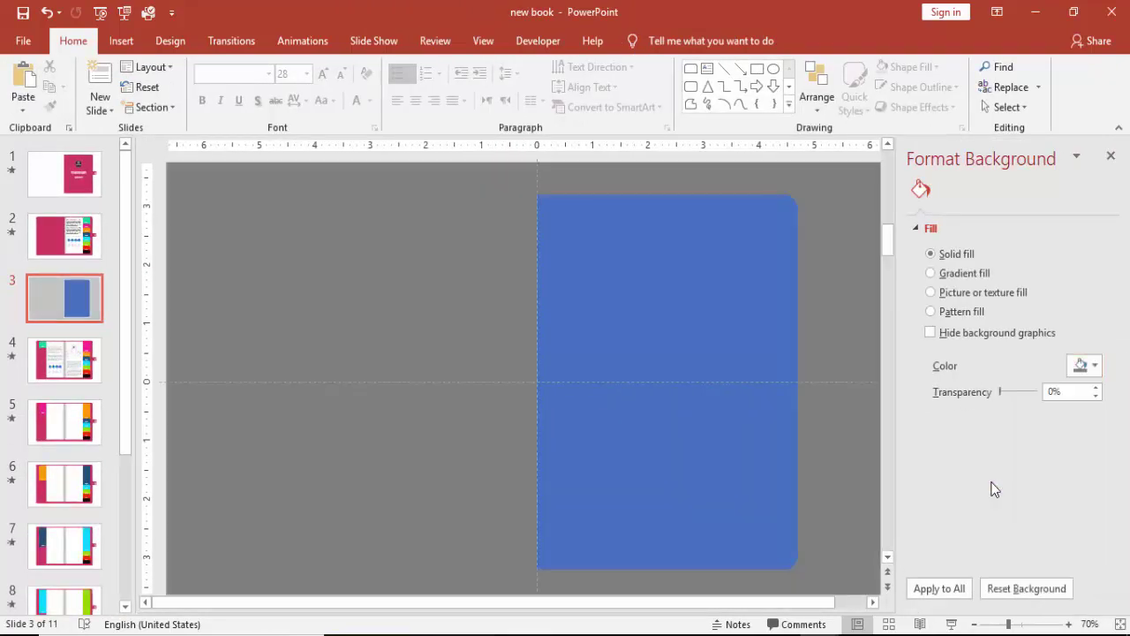
{"action": "left_click", "coordinate": [1082, 366]}
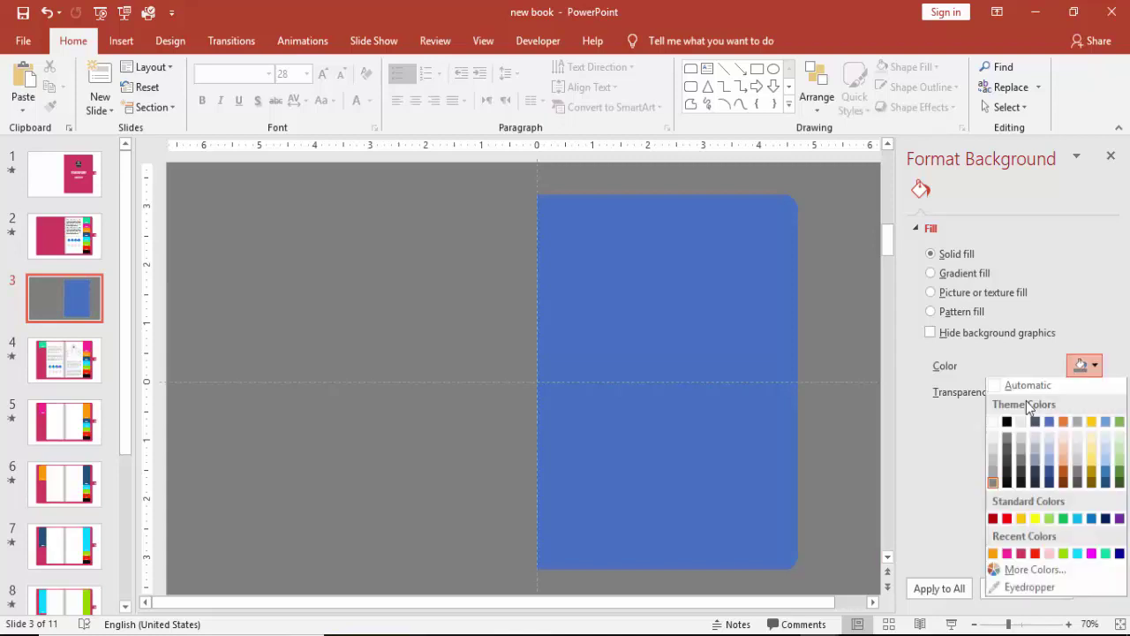
{"action": "left_click", "coordinate": [993, 468]}
{"action": "left_click", "coordinate": [1111, 156]}
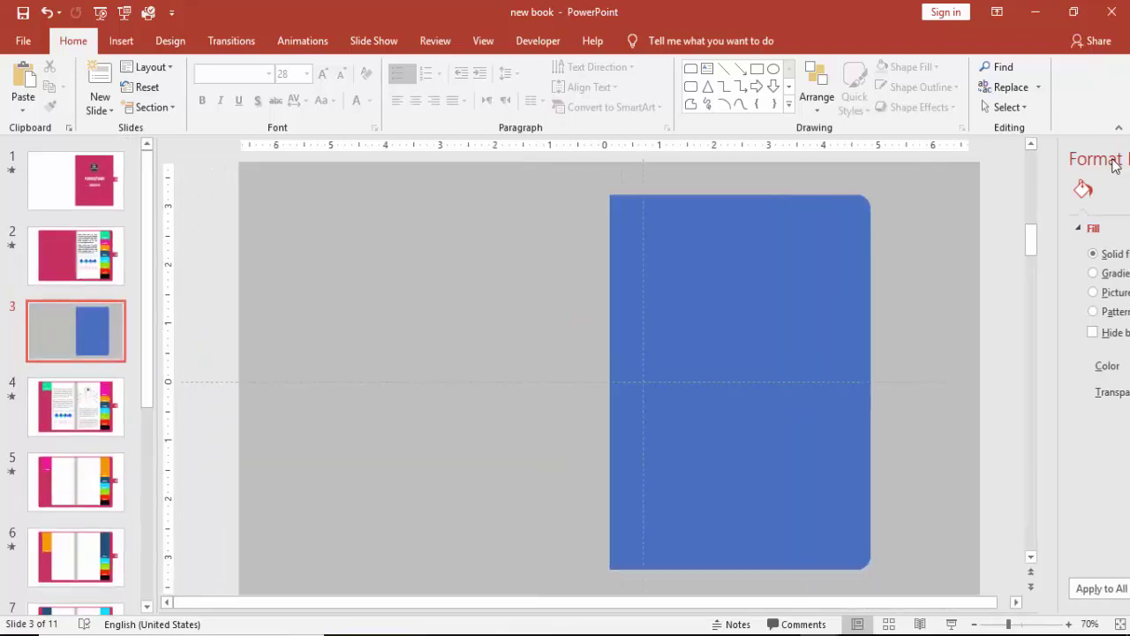
{"action": "left_click", "coordinate": [720, 251]}
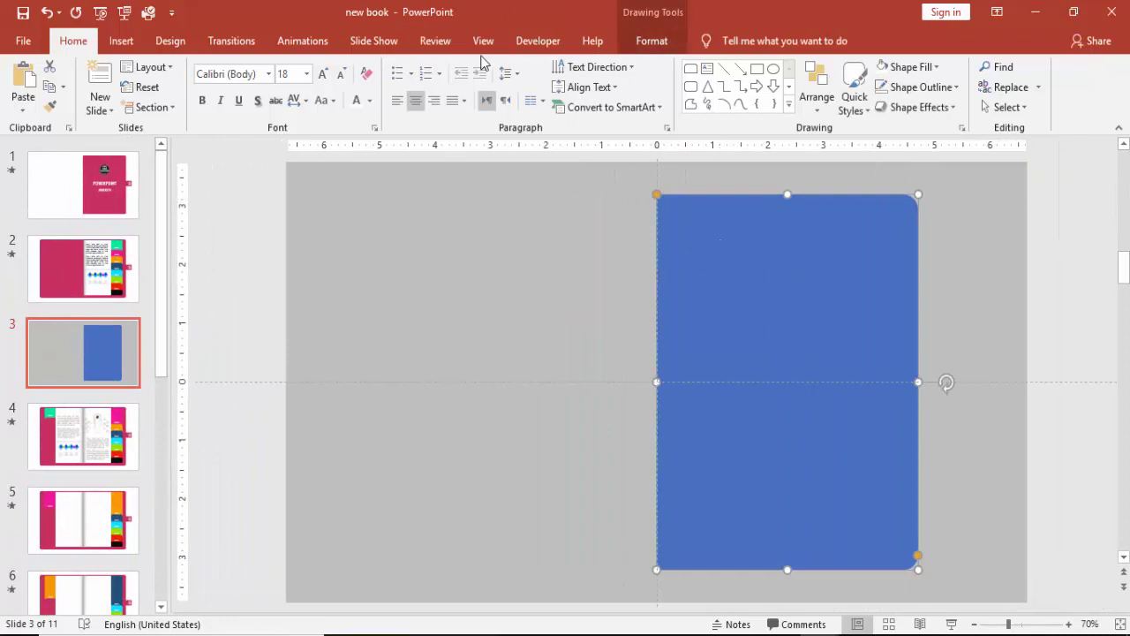
- Fill the page shape white
{"action": "left_click", "coordinate": [626, 45]}
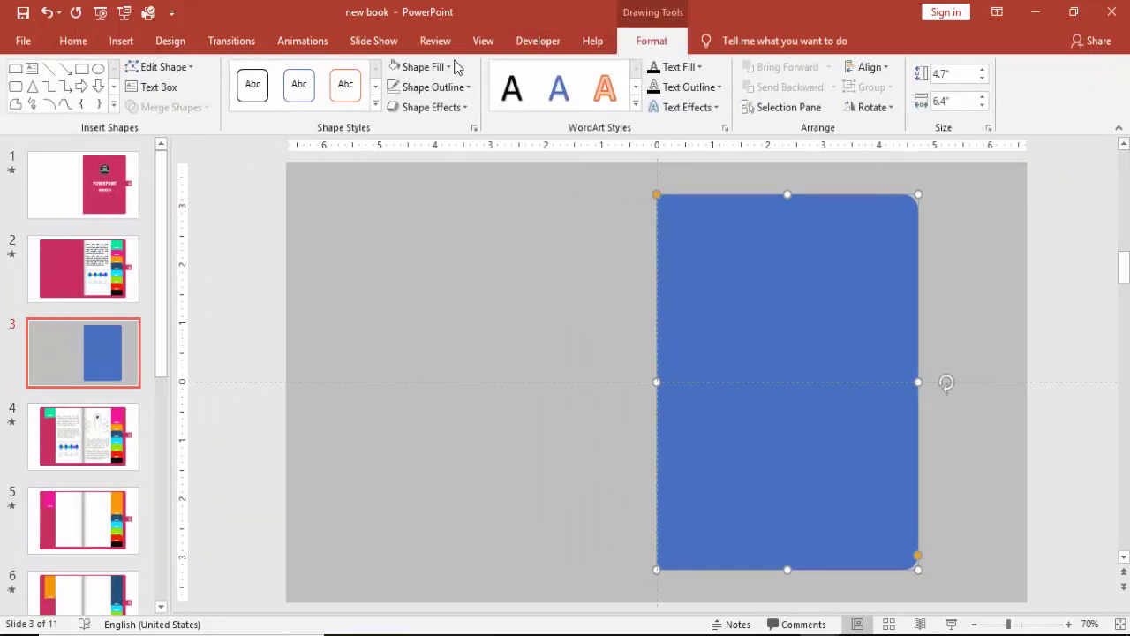
{"action": "left_click", "coordinate": [401, 67]}
{"action": "left_click", "coordinate": [1076, 231]}
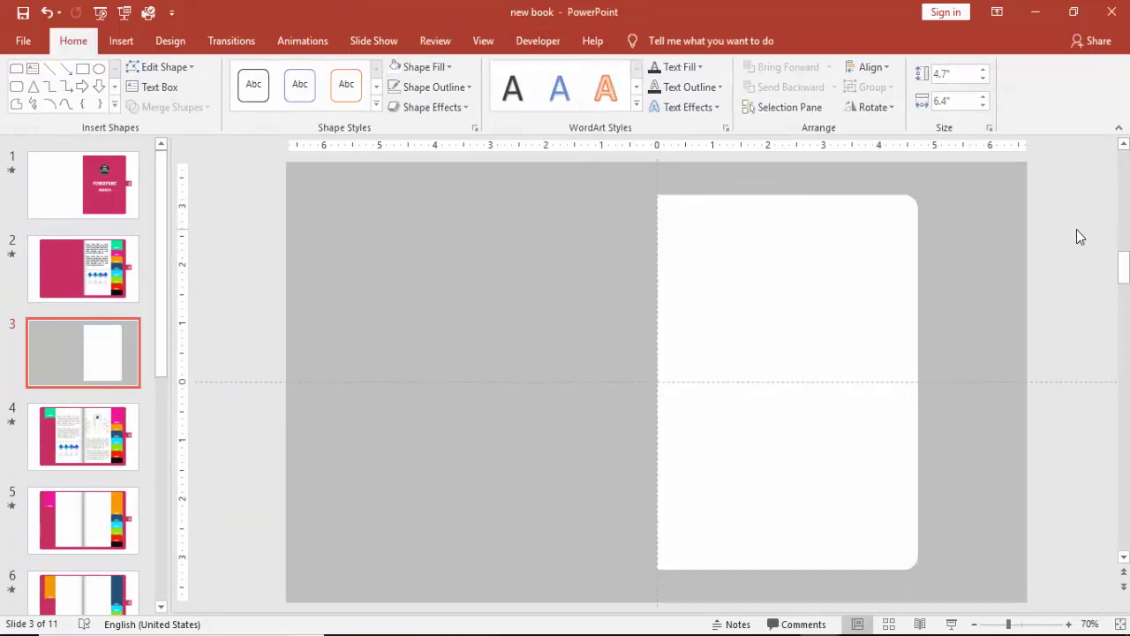
- Duplicate the white page, fill the copy pink, and enlarge it to 5.41" by 6.87"
{"action": "double_click", "coordinate": [732, 274]}
{"action": "left_click_drag", "start_coordinate": [733, 276], "coordinate": [445, 298]}
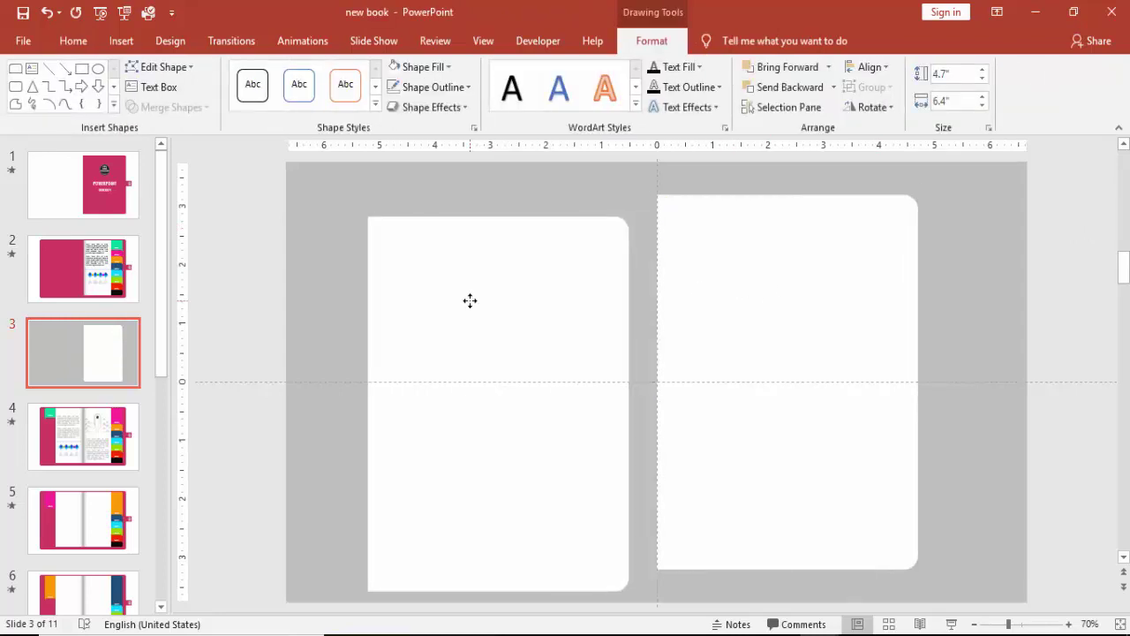
{"action": "left_click", "coordinate": [448, 67]}
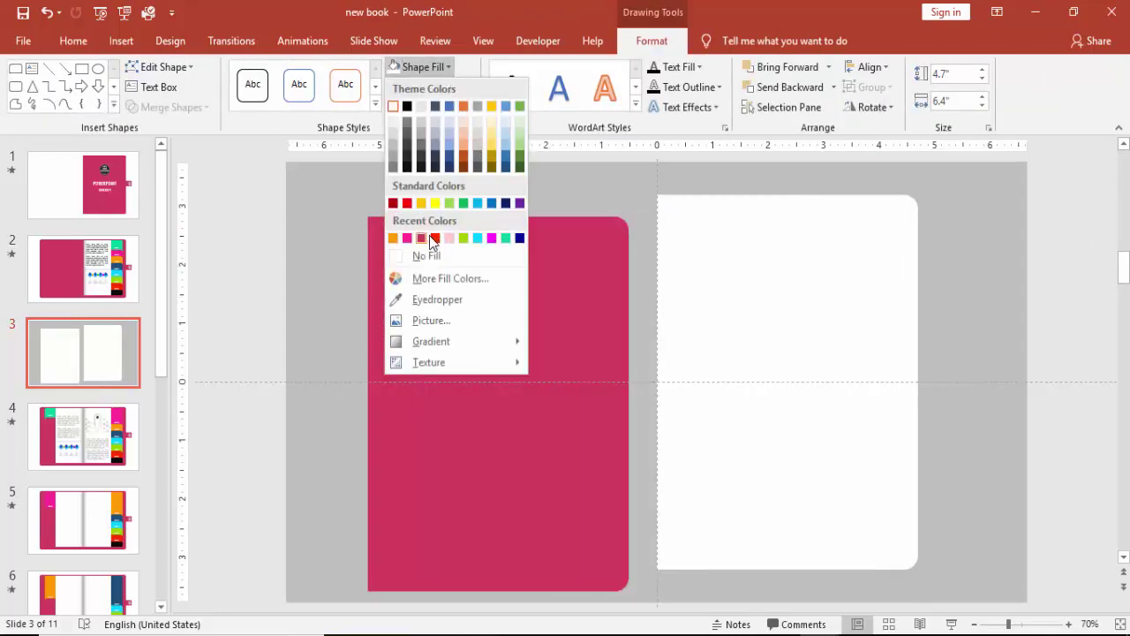
{"action": "left_click", "coordinate": [421, 238]}
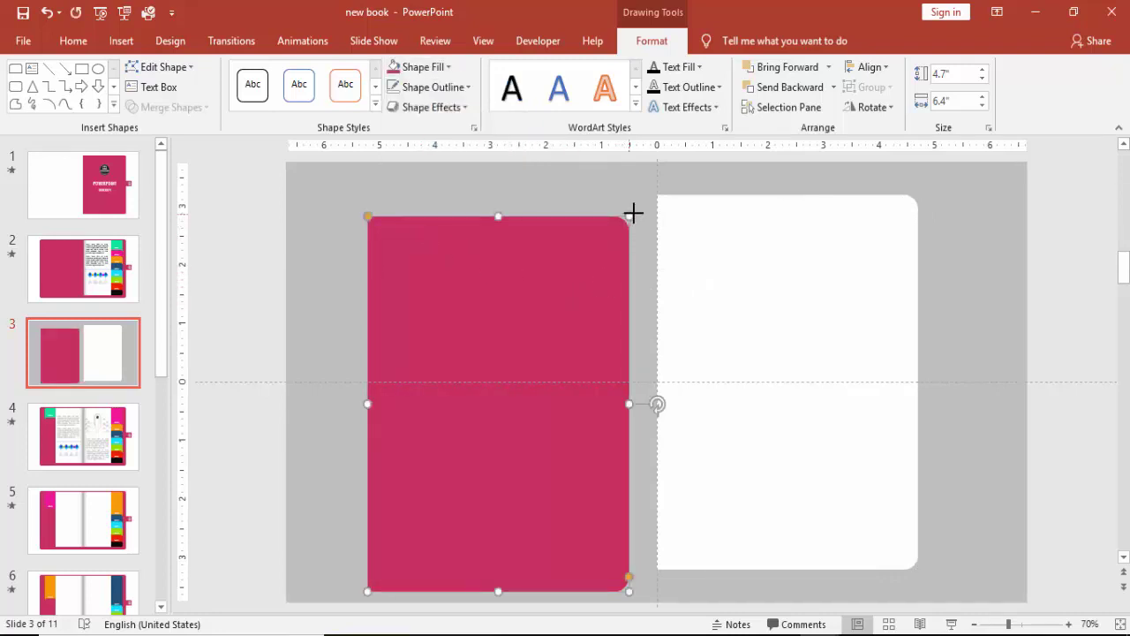
{"action": "left_click_drag", "start_coordinate": [633, 213], "coordinate": [648, 205]}
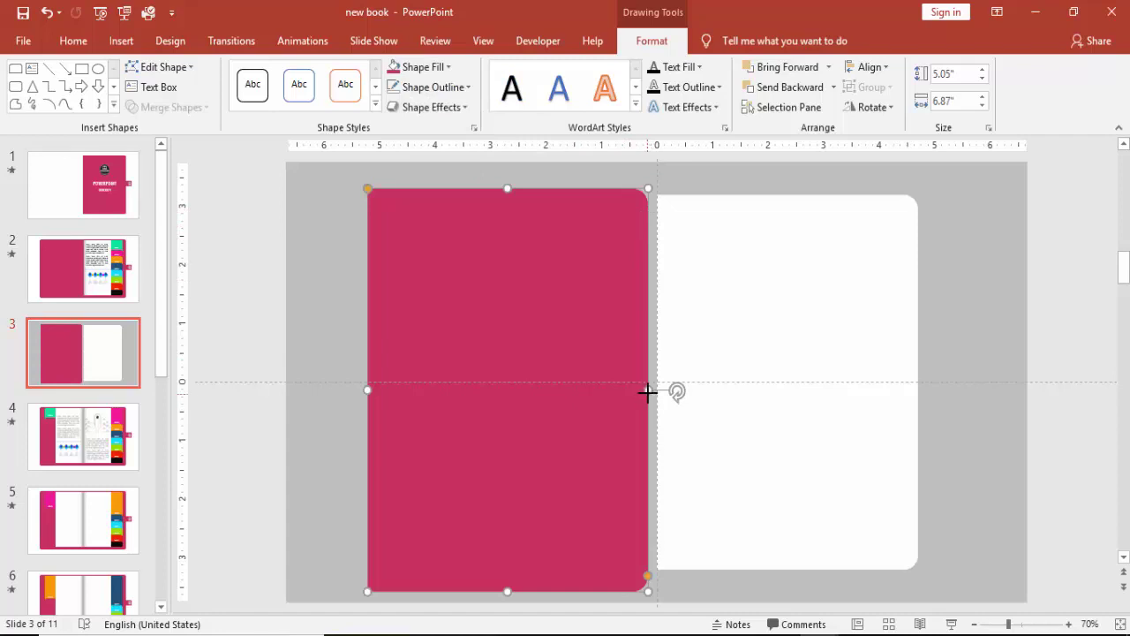
{"action": "left_click_drag", "start_coordinate": [648, 392], "coordinate": [668, 391]}
- Move the pink cover onto the page and send it behind the white shape, both on the centre guide
{"action": "left_click_drag", "start_coordinate": [662, 226], "coordinate": [897, 256]}
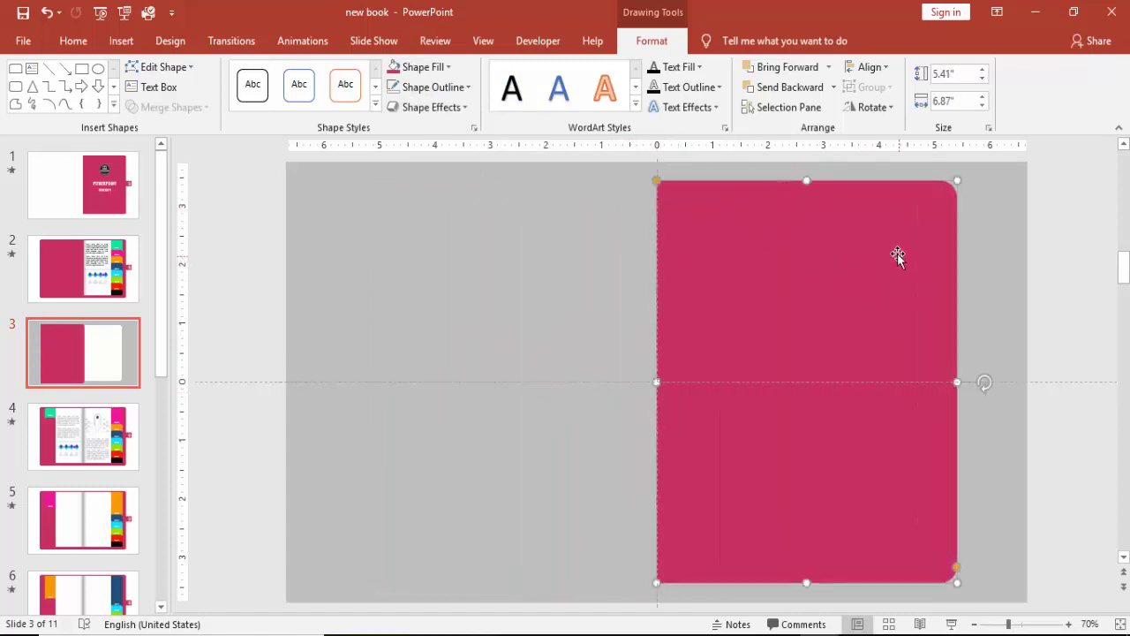
{"action": "left_click", "coordinate": [833, 86]}
{"action": "left_click", "coordinate": [828, 129]}
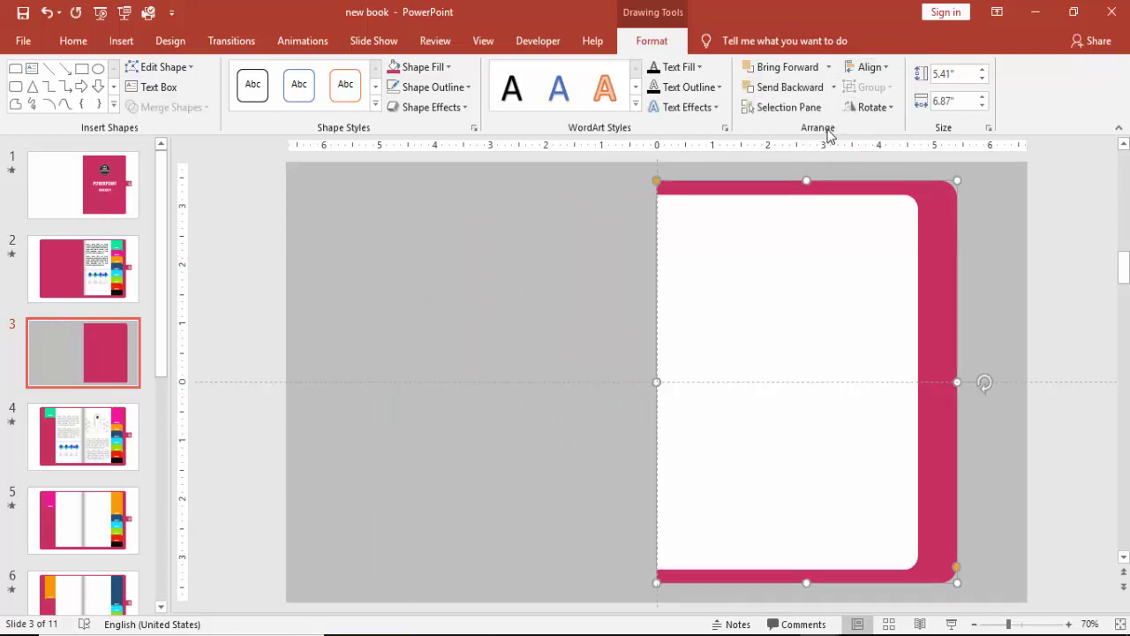
{"action": "left_click", "coordinate": [959, 285]}
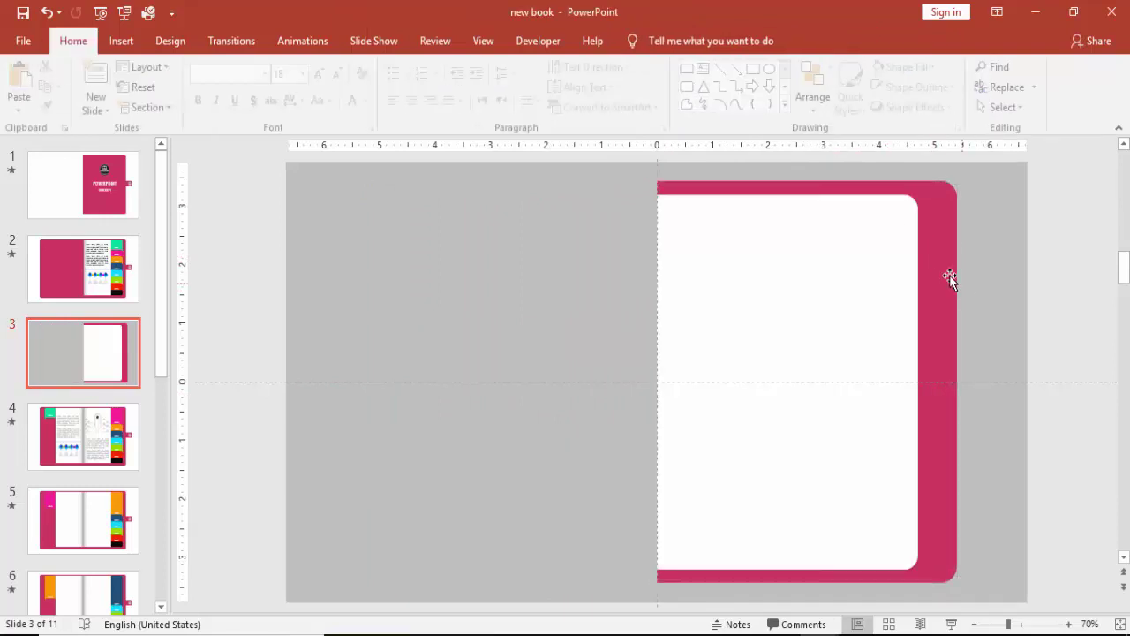
{"action": "left_click", "coordinate": [846, 324]}
{"action": "mouse_move", "coordinate": [848, 323]}
{"action": "left_mouse_down"}
{"action": "mouse_move", "coordinate": [857, 315]}
{"action": "mouse_move", "coordinate": [846, 315]}
{"action": "left_mouse_up"}
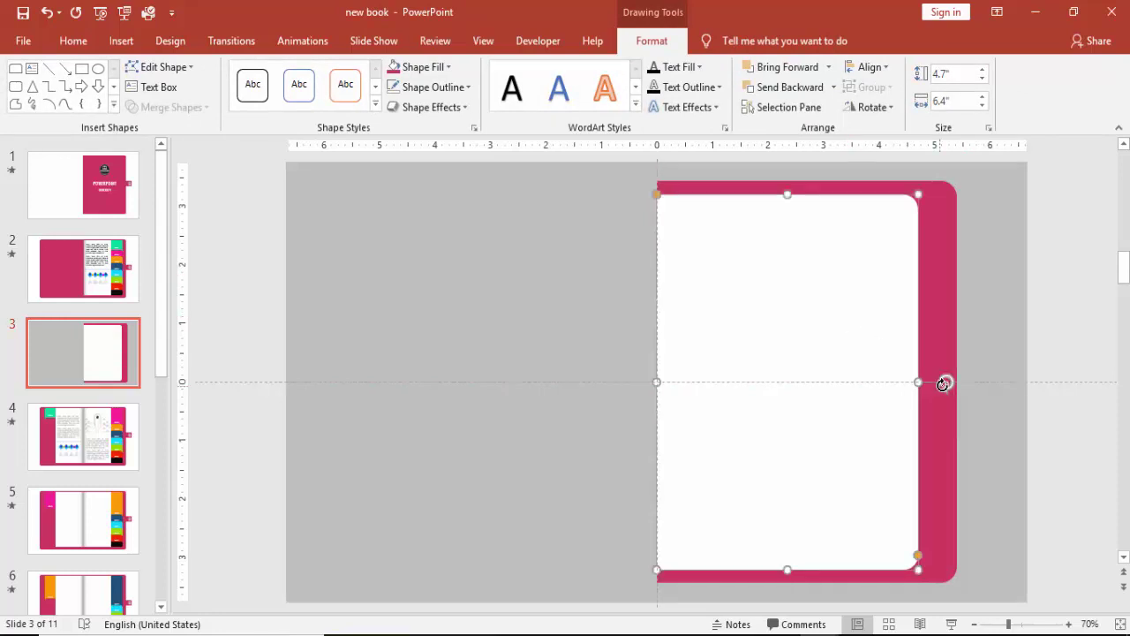
{"action": "left_click", "coordinate": [999, 335]}
- Duplicate the white page and fill the copy yellow
{"action": "left_click", "coordinate": [712, 251]}
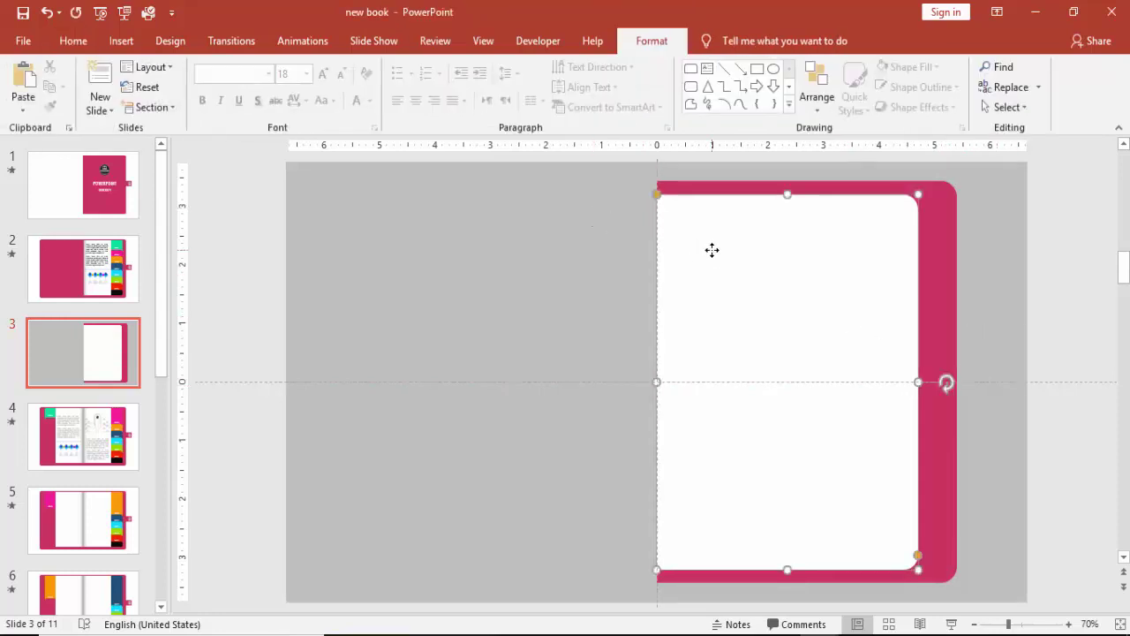
{"action": "left_click_drag", "start_coordinate": [712, 251], "coordinate": [439, 265]}
{"action": "left_click", "coordinate": [433, 67]}
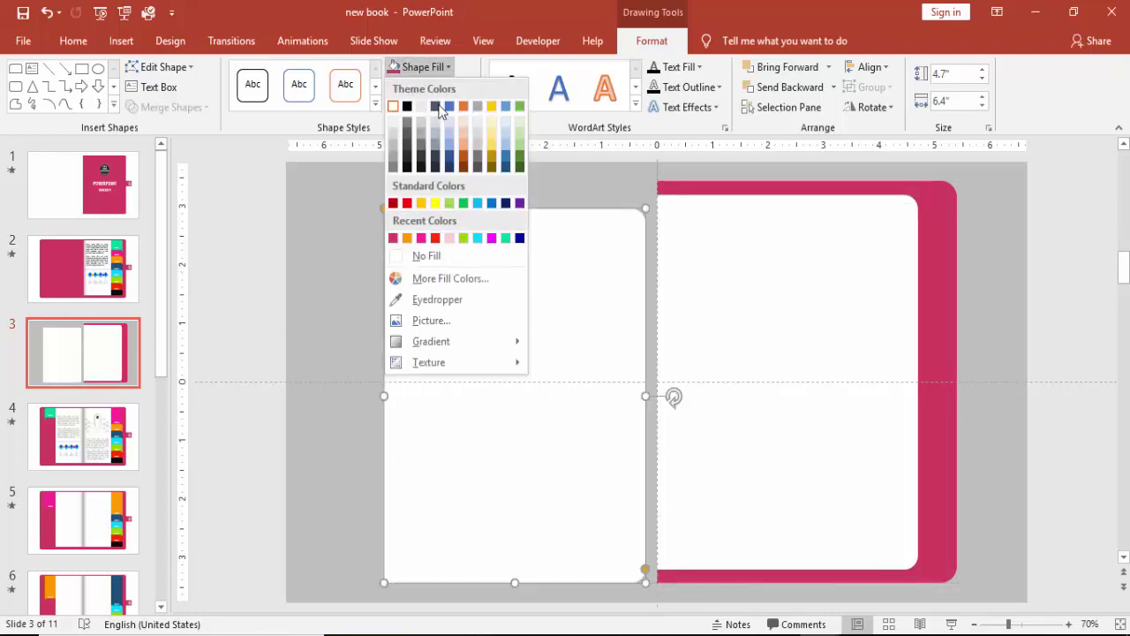
{"action": "left_click", "coordinate": [435, 202]}
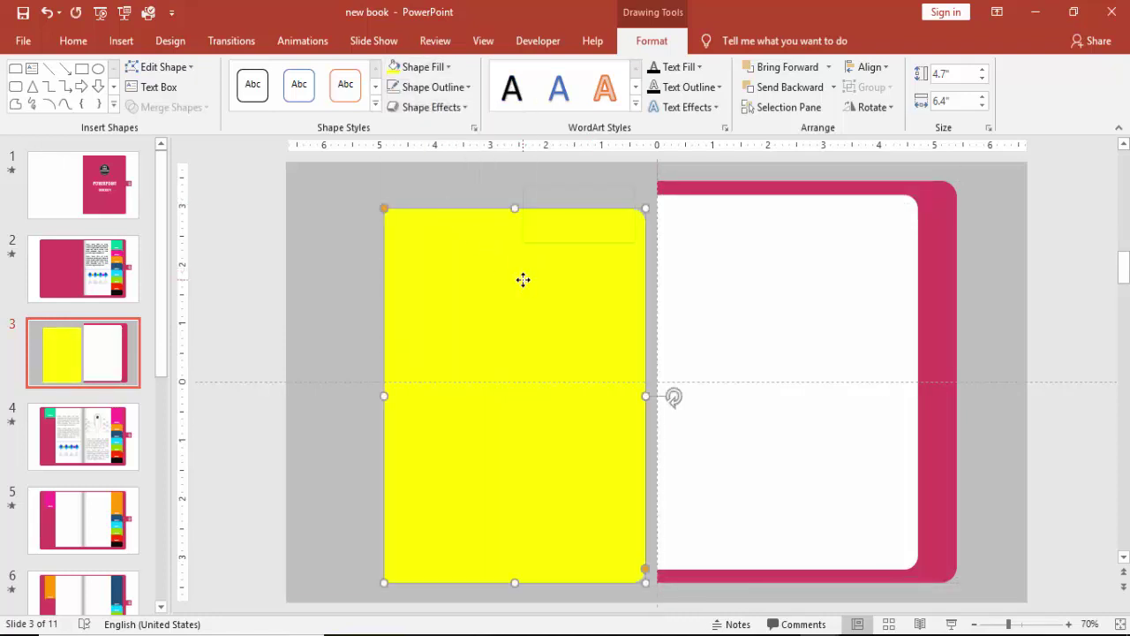
- Set the yellow copy's transparency to 28% and lay it over the white page
{"action": "right_click", "coordinate": [524, 278]}
{"action": "left_click", "coordinate": [574, 595]}
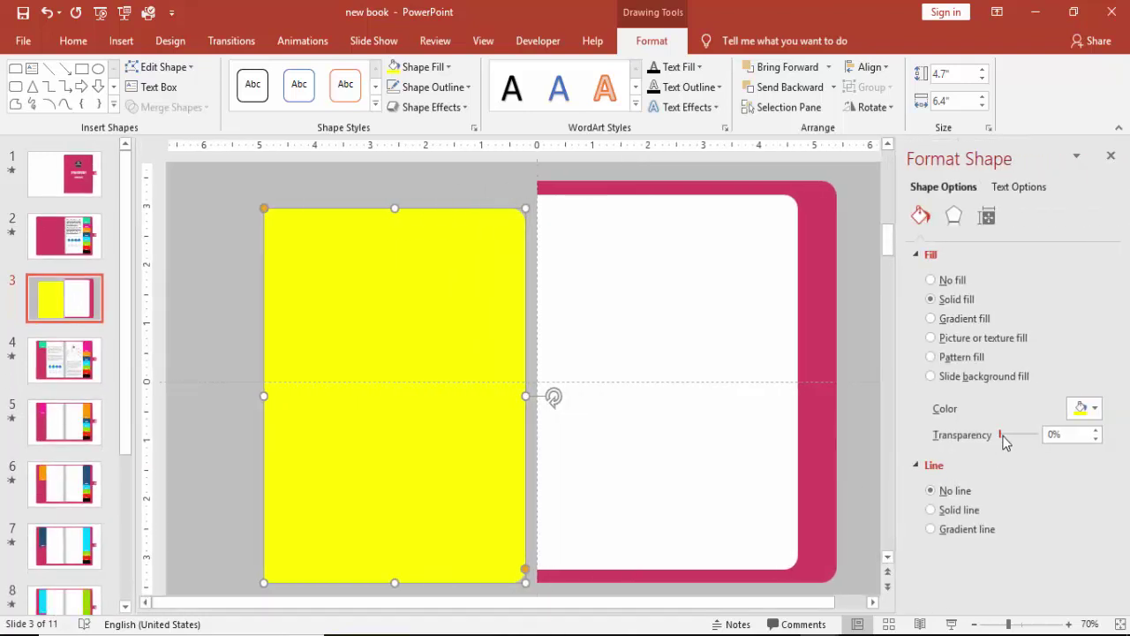
{"action": "left_click_drag", "start_coordinate": [1001, 436], "coordinate": [1029, 436]}
{"action": "left_click", "coordinate": [1110, 157]}
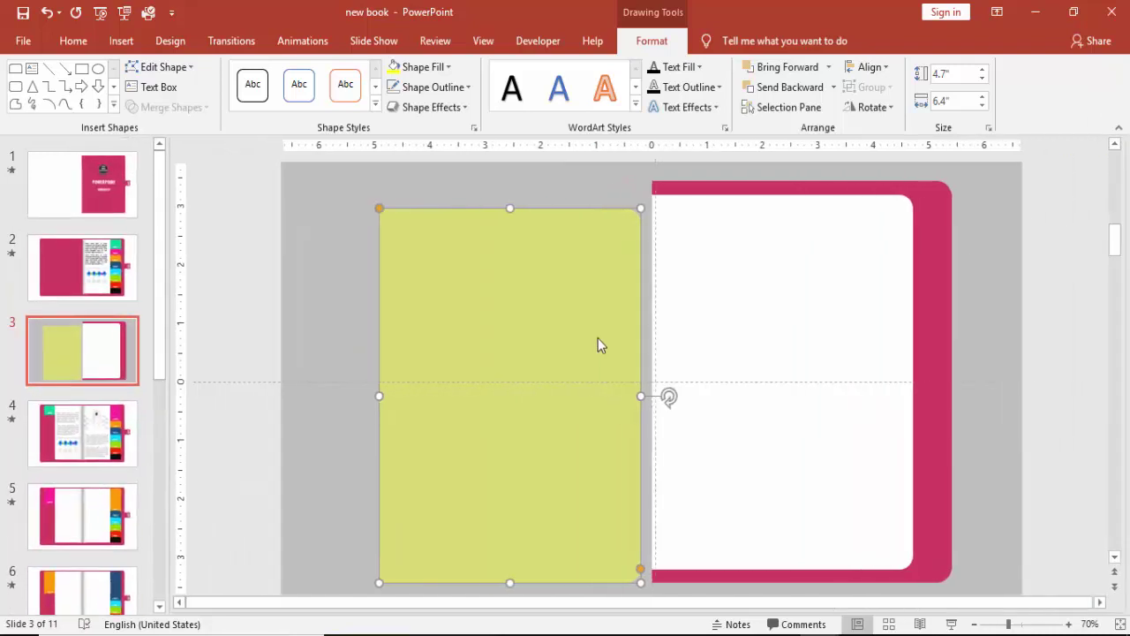
{"action": "left_click_drag", "start_coordinate": [544, 333], "coordinate": [819, 315]}
- Narrow the yellow shape to a 1.79" by 5.16" strip and adjust its corner rounding
{"action": "left_click_drag", "start_coordinate": [653, 382], "coordinate": [817, 383]}
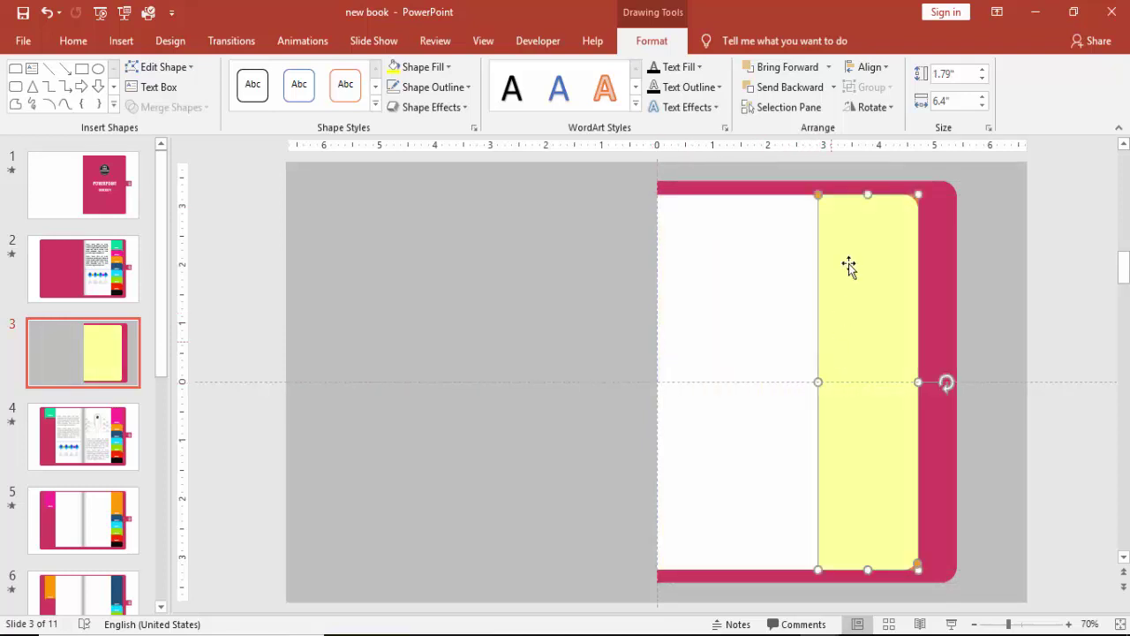
{"action": "left_click_drag", "start_coordinate": [863, 198], "coordinate": [875, 266]}
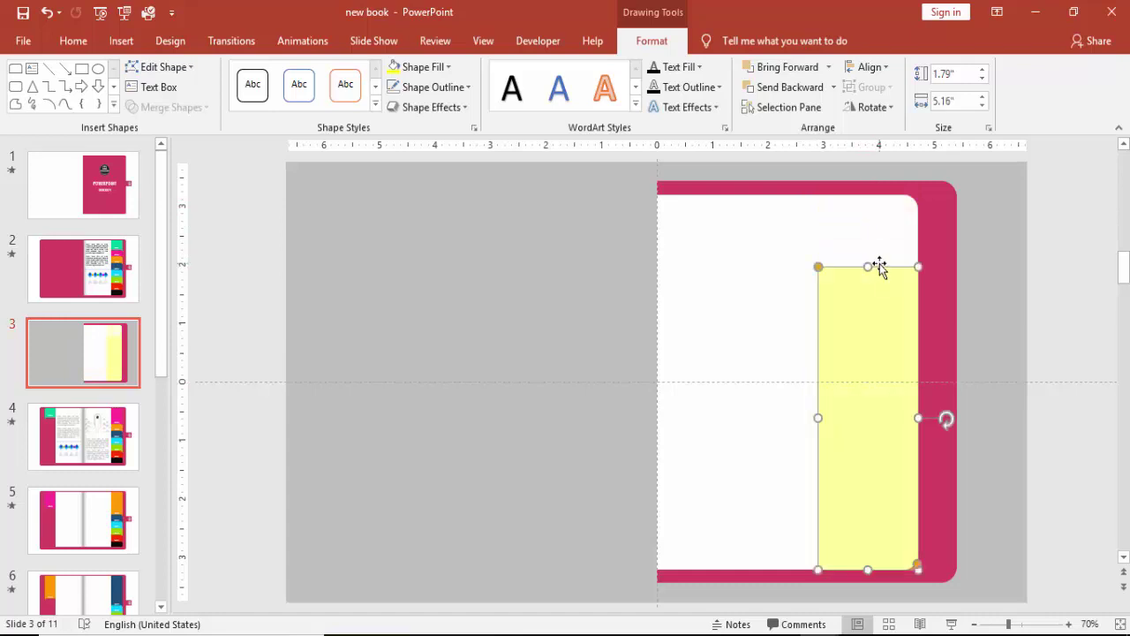
{"action": "left_click", "coordinate": [1042, 624]}
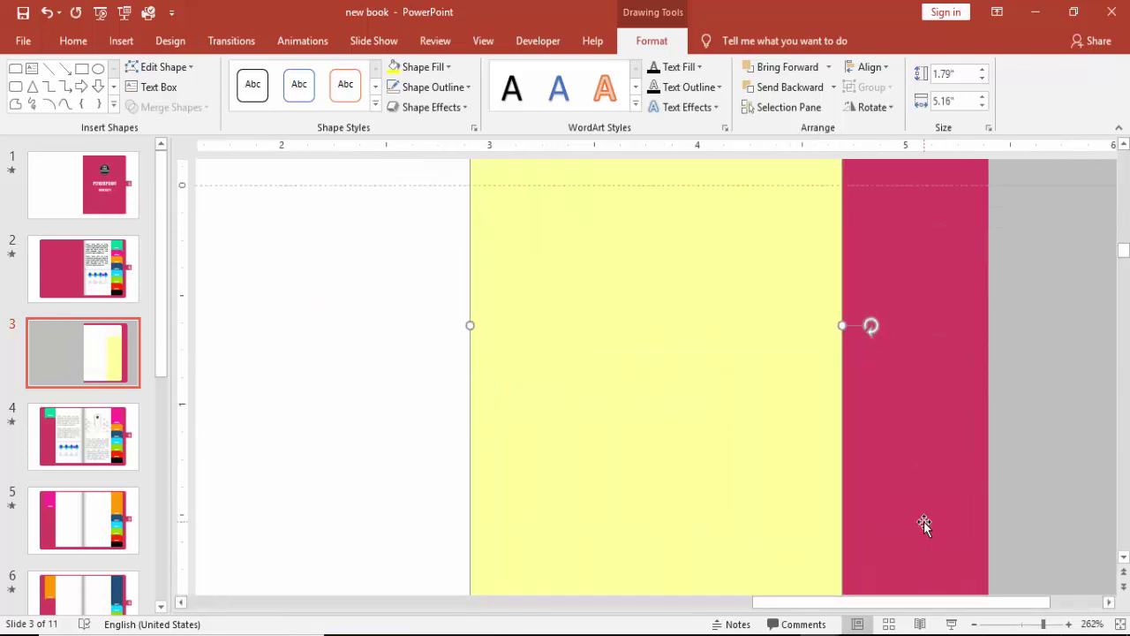
{"action": "scroll", "coordinate": [924, 520], "scroll_direction": "down", "scroll_amount": 5}
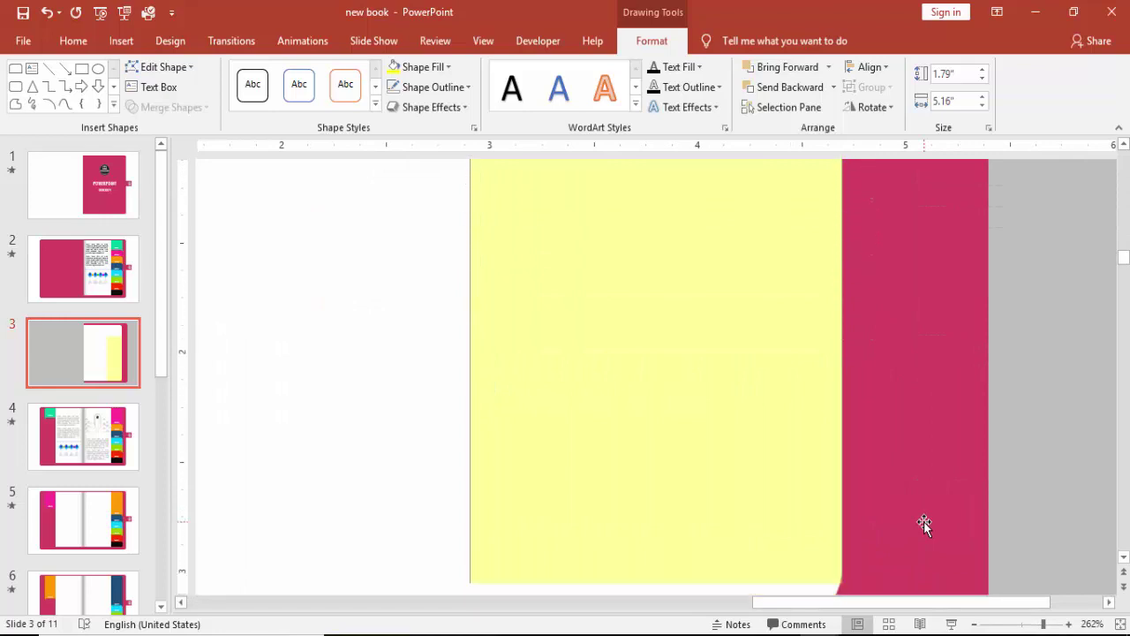
{"action": "scroll", "coordinate": [924, 521], "scroll_direction": "down", "scroll_amount": 1}
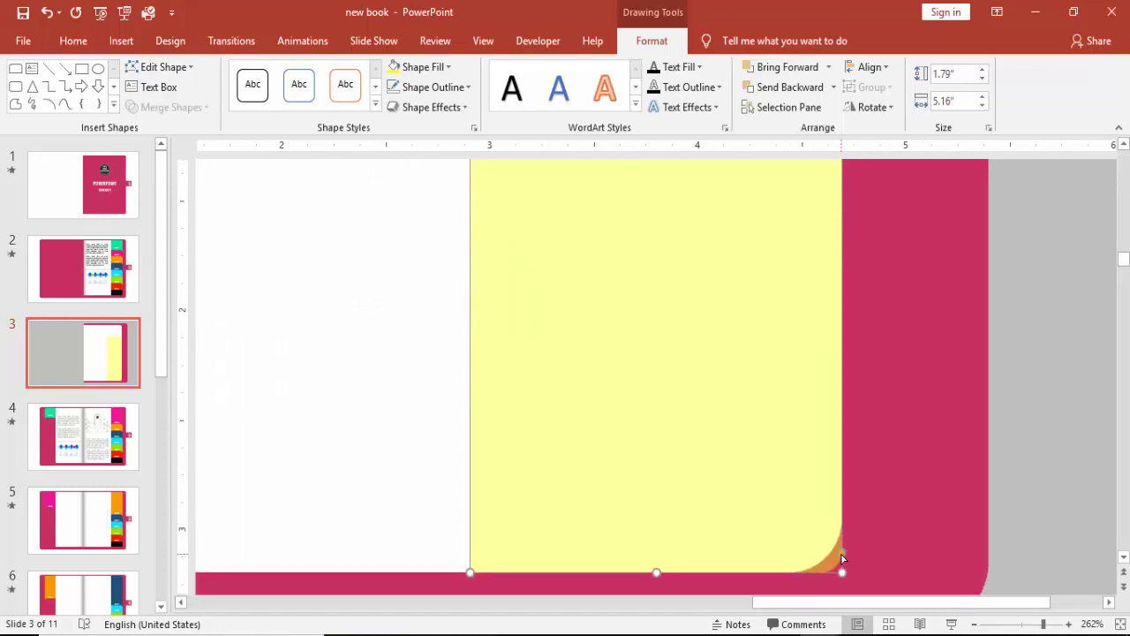
{"action": "left_click_drag", "start_coordinate": [842, 555], "coordinate": [815, 522]}
- Align the yellow strip flush with the white page's bottom and right edges
{"action": "left_click", "coordinate": [403, 474], "text": "shift"}
{"action": "left_click", "coordinate": [871, 67]}
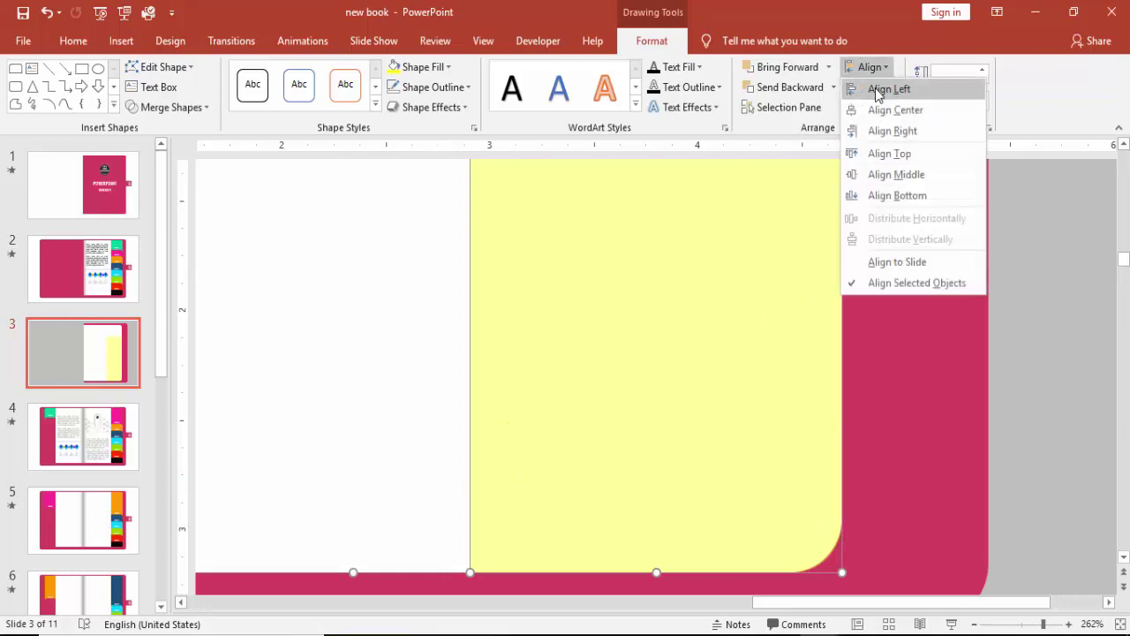
{"action": "left_click", "coordinate": [916, 196]}
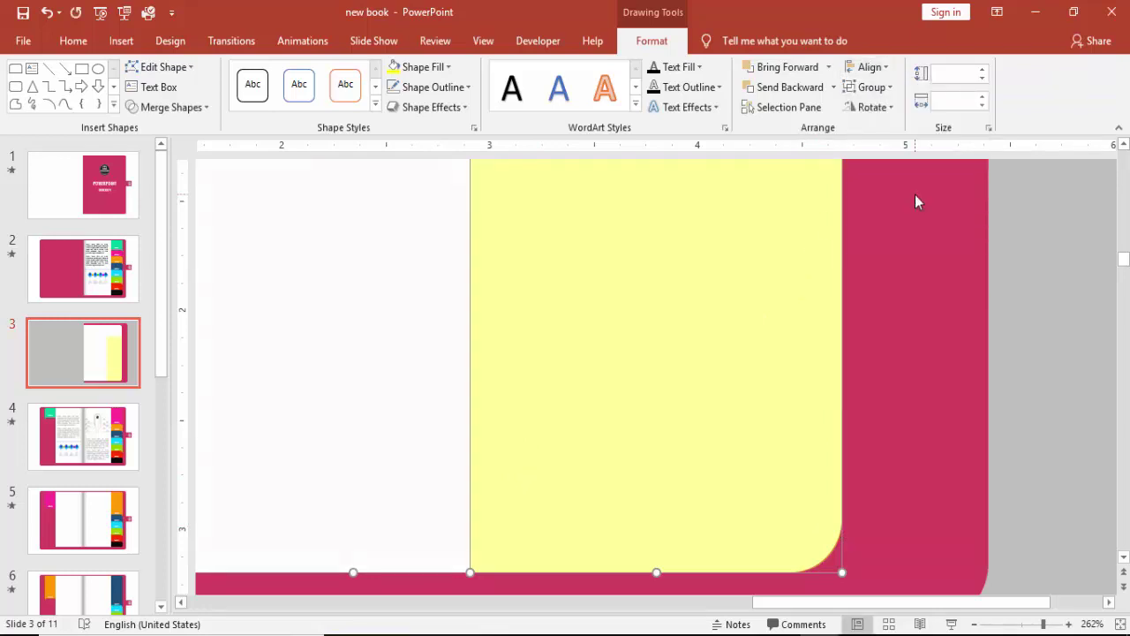
{"action": "left_click", "coordinate": [871, 67]}
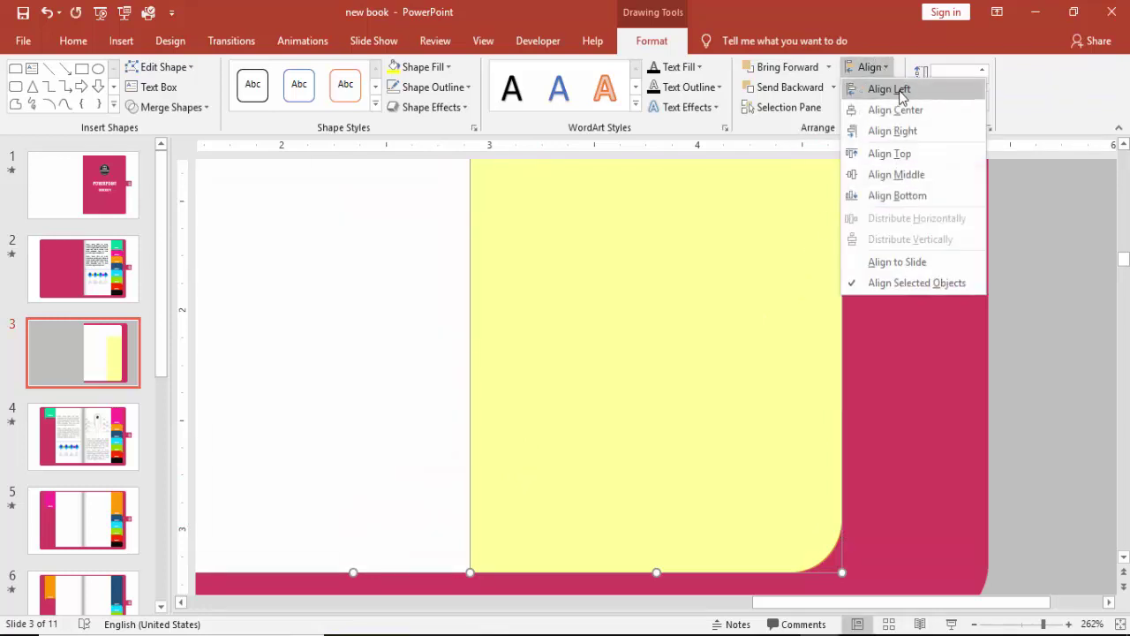
{"action": "left_click", "coordinate": [920, 132]}
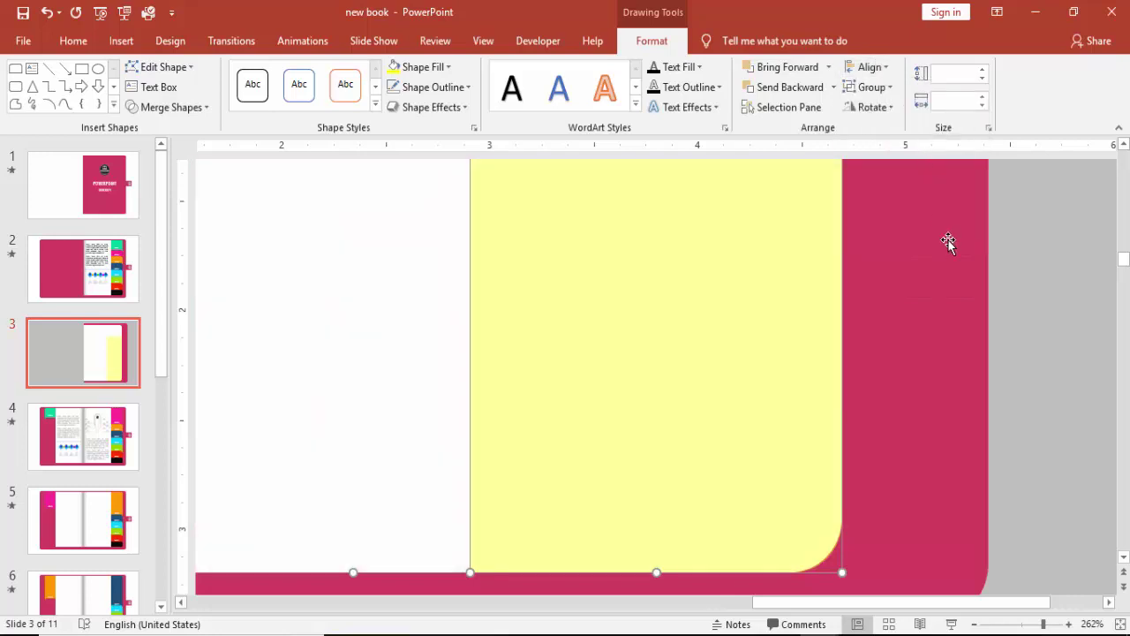
- Fine-tune the yellow tab's corner rounding and zoom out to the whole slide
{"action": "left_click", "coordinate": [1044, 423]}
{"action": "left_click", "coordinate": [691, 558]}
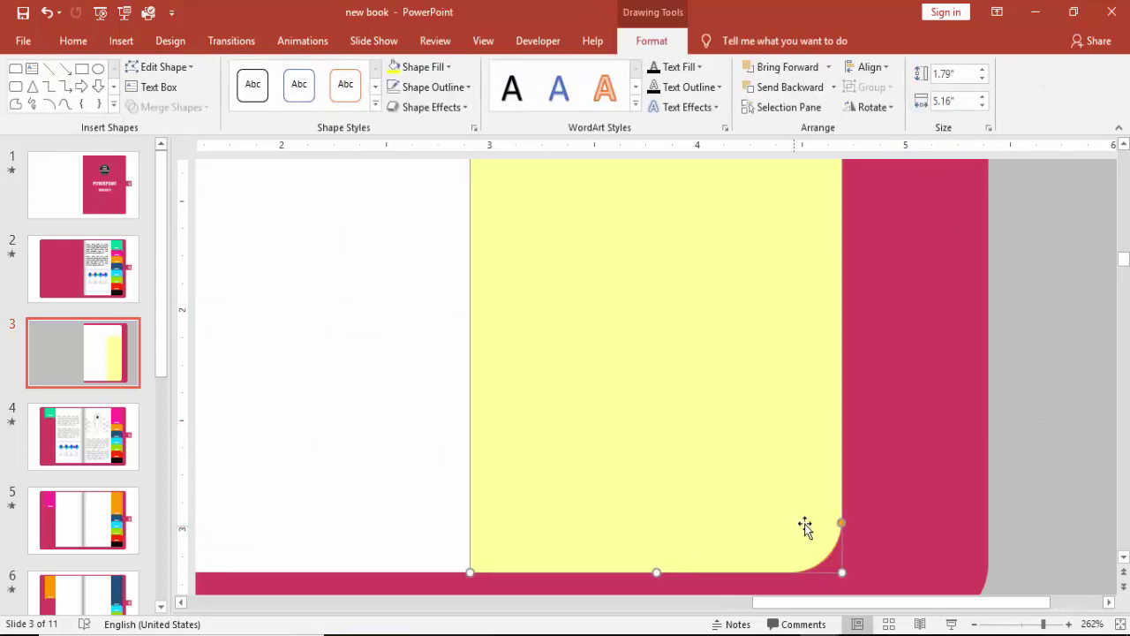
{"action": "left_click_drag", "start_coordinate": [841, 525], "coordinate": [842, 527]}
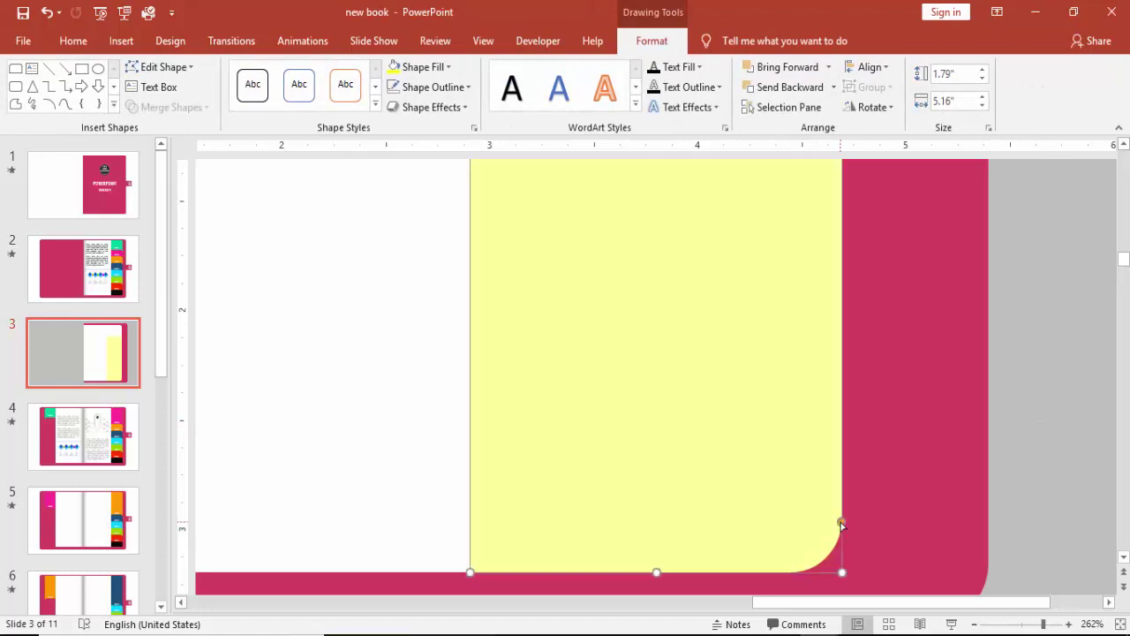
{"action": "left_click", "coordinate": [1003, 503]}
{"action": "left_click_drag", "start_coordinate": [1043, 624], "coordinate": [1003, 627]}
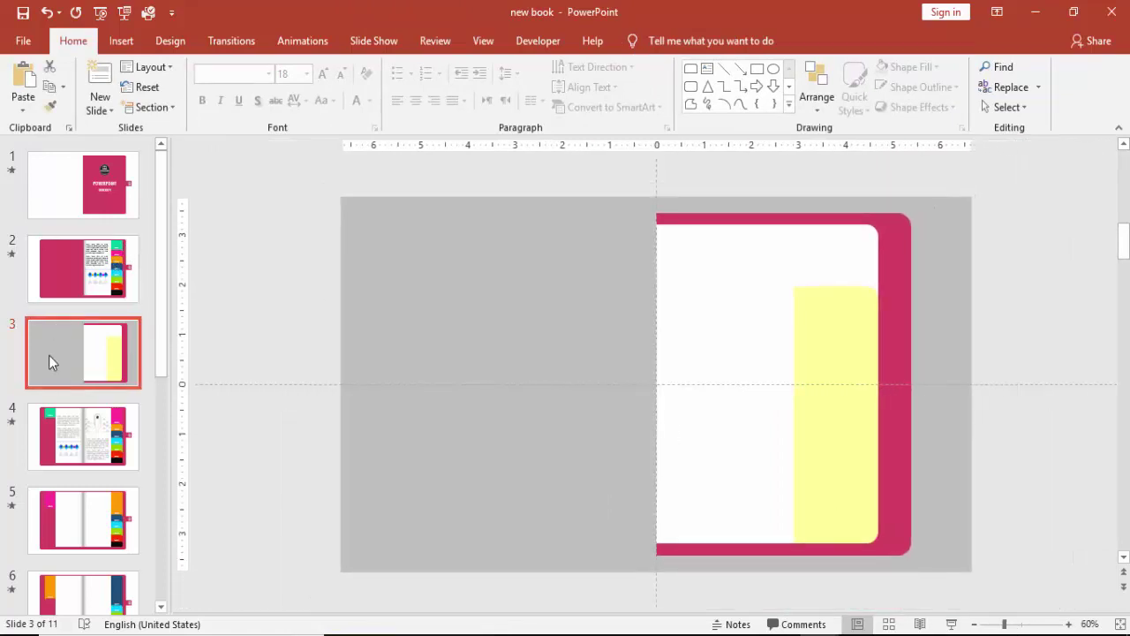
- Duplicate slide 3 three times to create identical slides 4–6, then return to slide 3
{"action": "key", "text": "ctrl+d"}
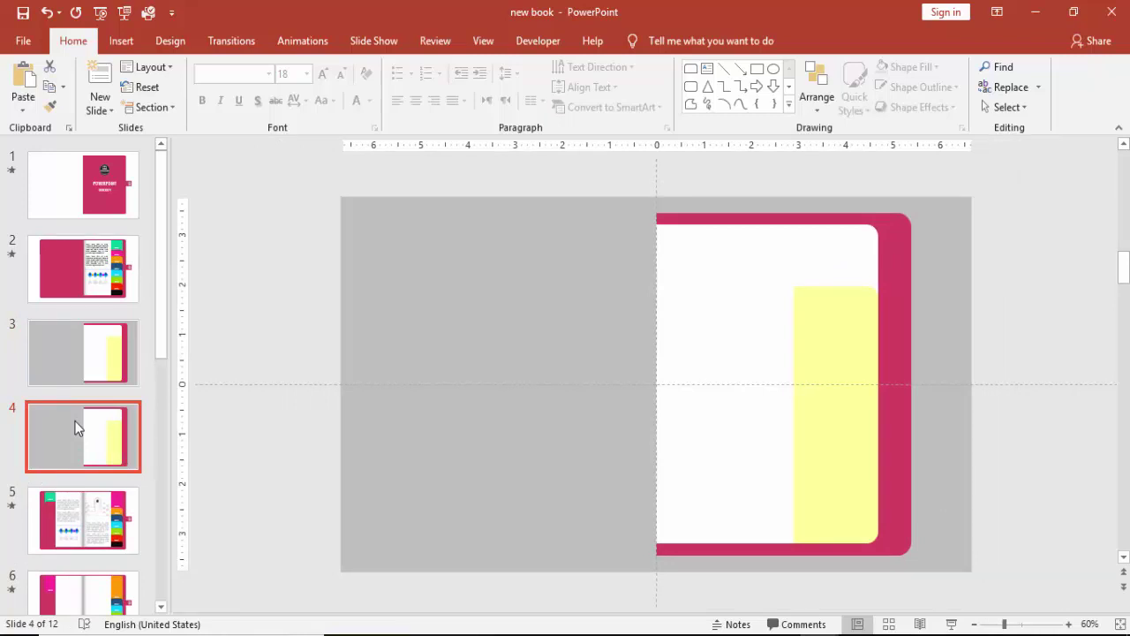
{"action": "right_click", "coordinate": [74, 428]}
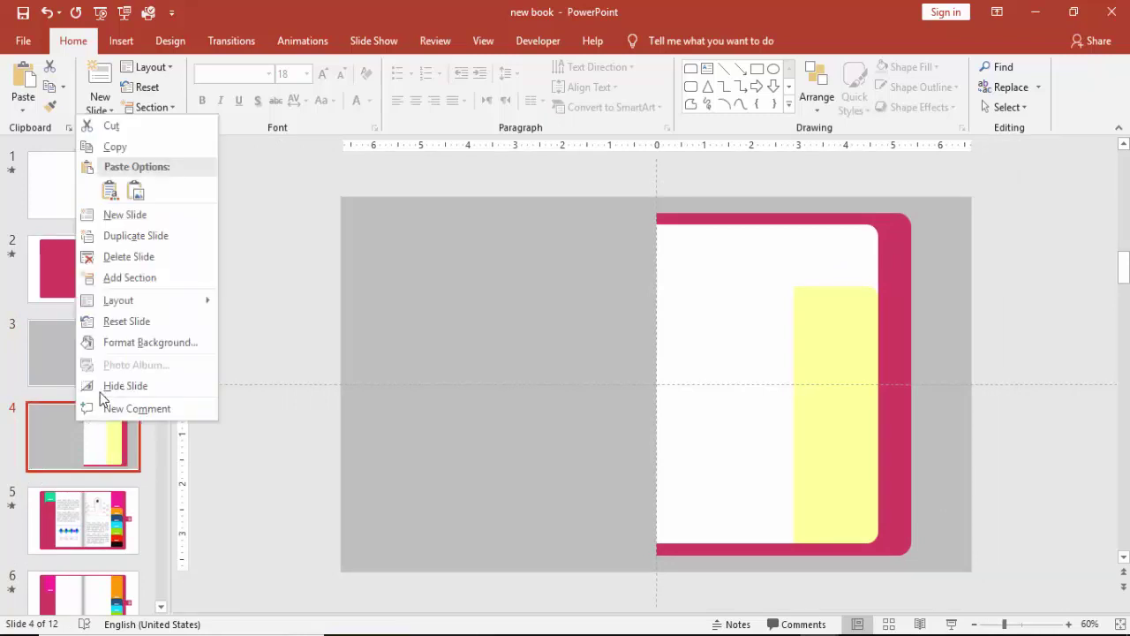
{"action": "left_click", "coordinate": [168, 235]}
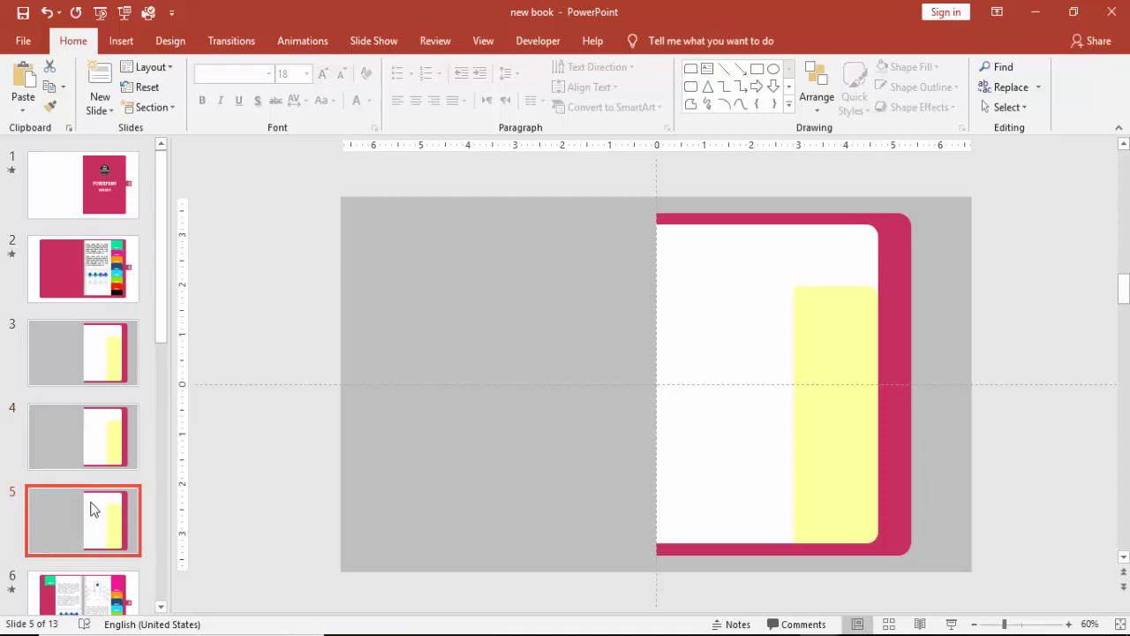
{"action": "key", "text": "ctrl+d"}
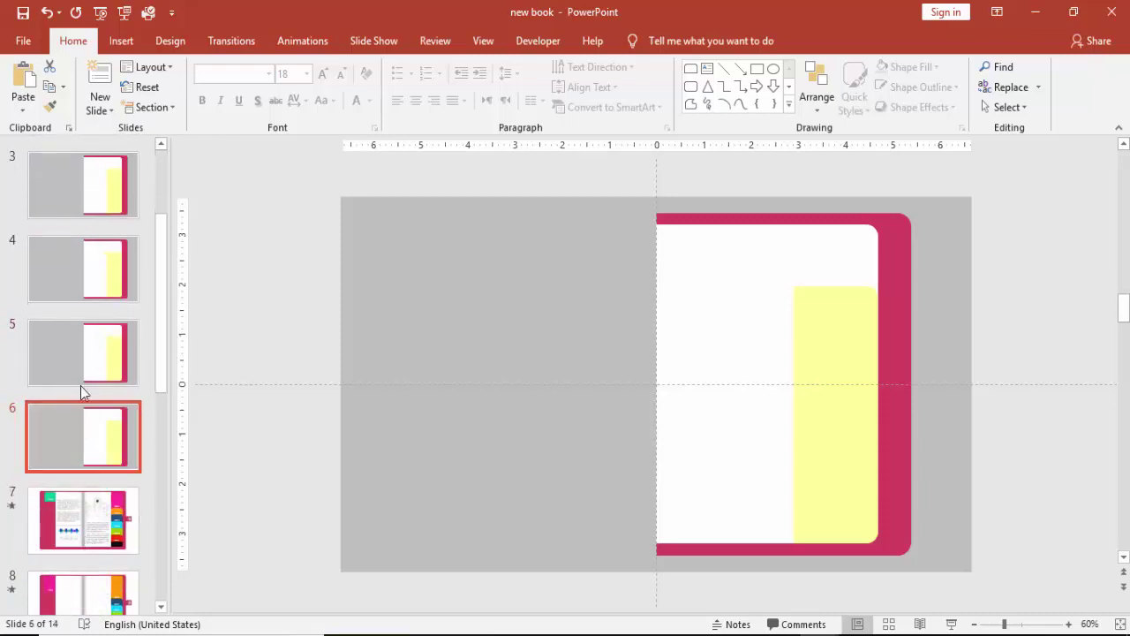
{"action": "left_click", "coordinate": [80, 380]}
{"action": "left_click", "coordinate": [86, 210]}
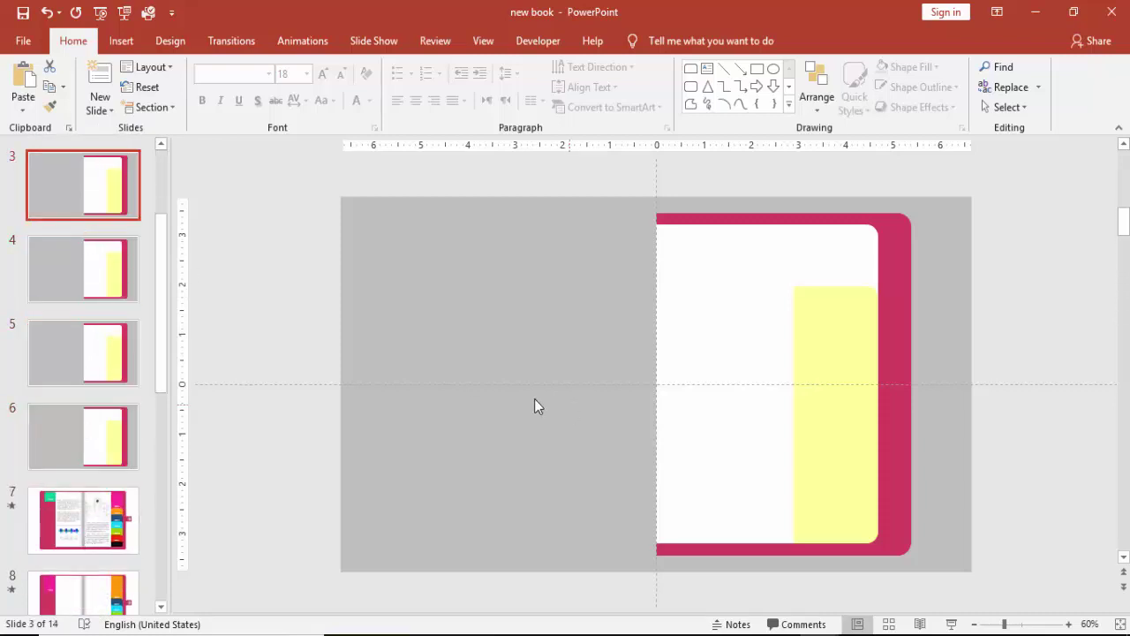
- Subtract the yellow strip from the white page on slide 3 using Merge Shapes
{"action": "left_click", "coordinate": [722, 298]}
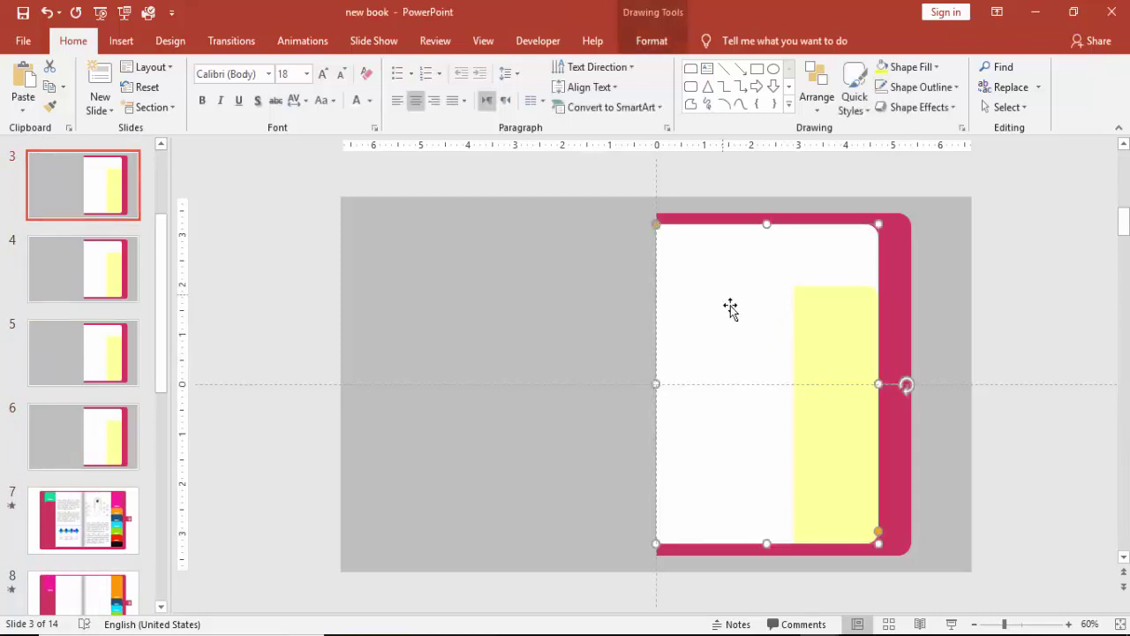
{"action": "left_click", "coordinate": [848, 332], "text": "shift"}
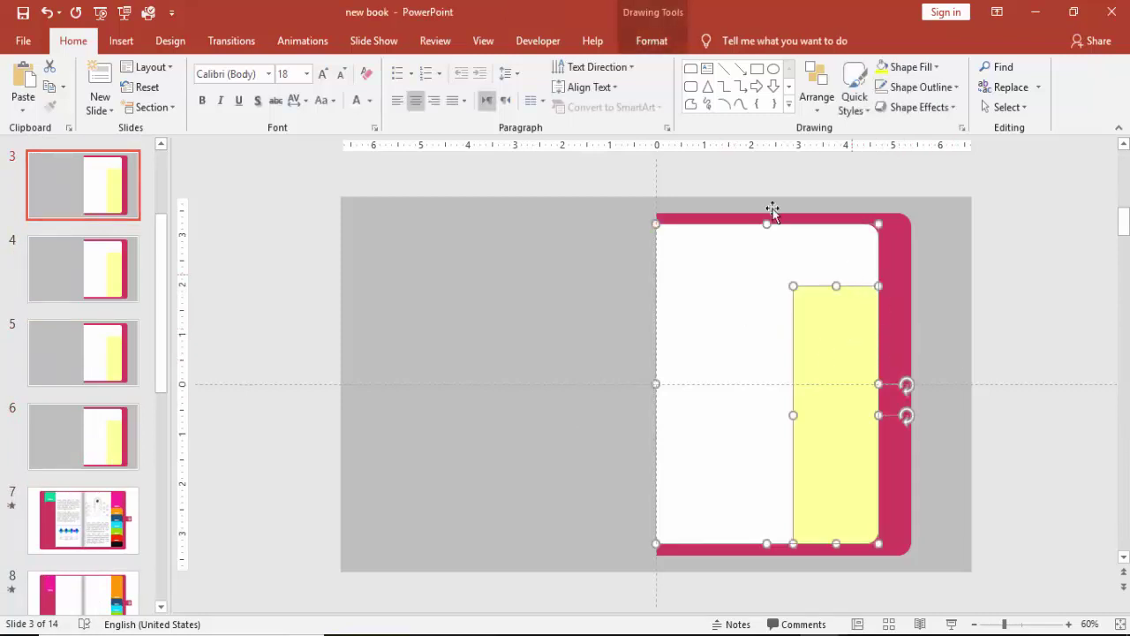
{"action": "left_click", "coordinate": [651, 41]}
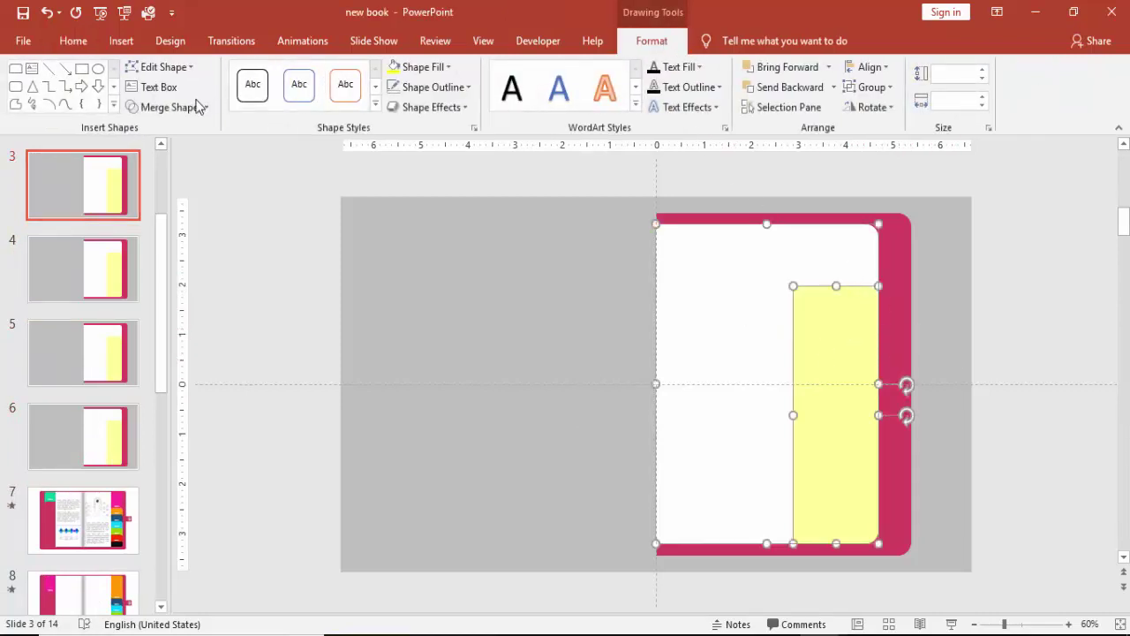
{"action": "left_click", "coordinate": [198, 107]}
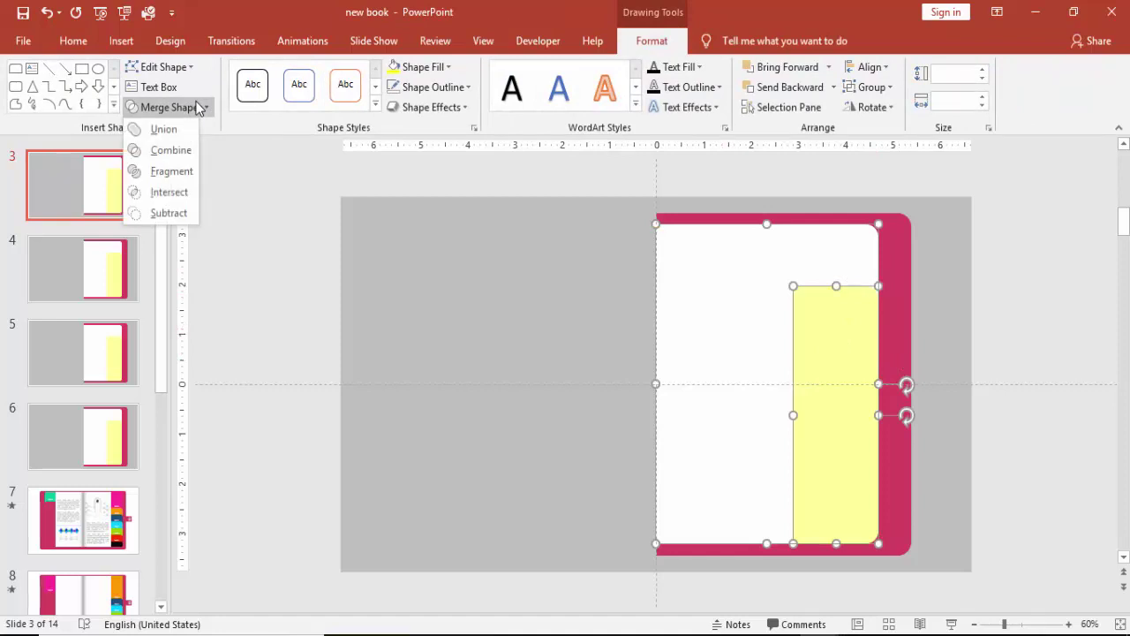
{"action": "left_click", "coordinate": [168, 215]}
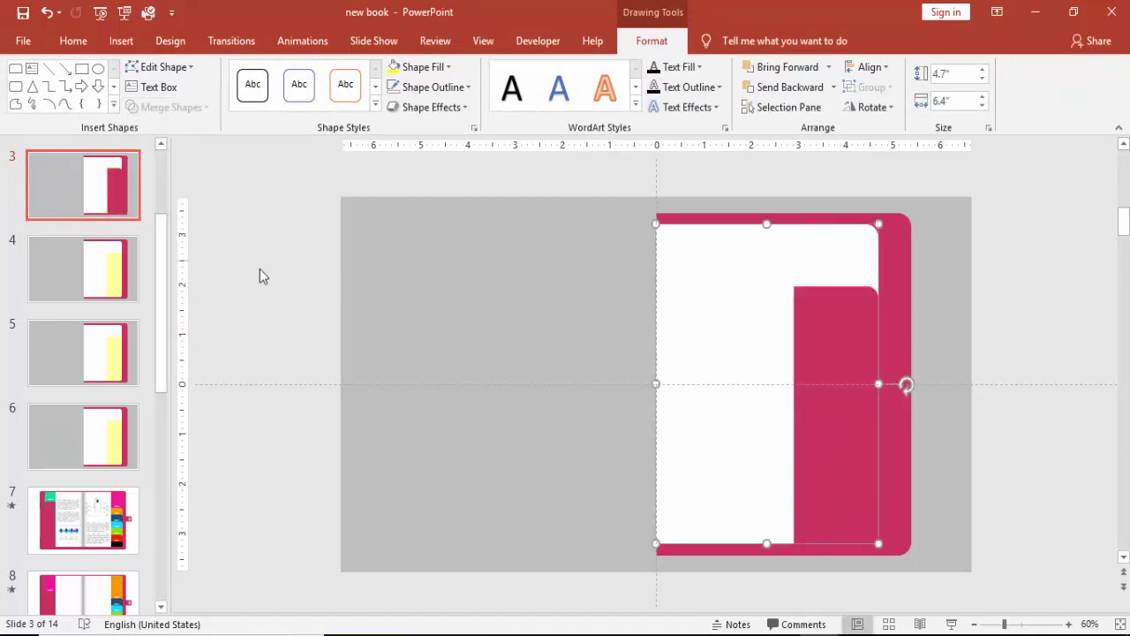
- On slide 4, shorten the yellow strip to 4" tall and subtract it from the page
{"action": "left_click", "coordinate": [65, 276]}
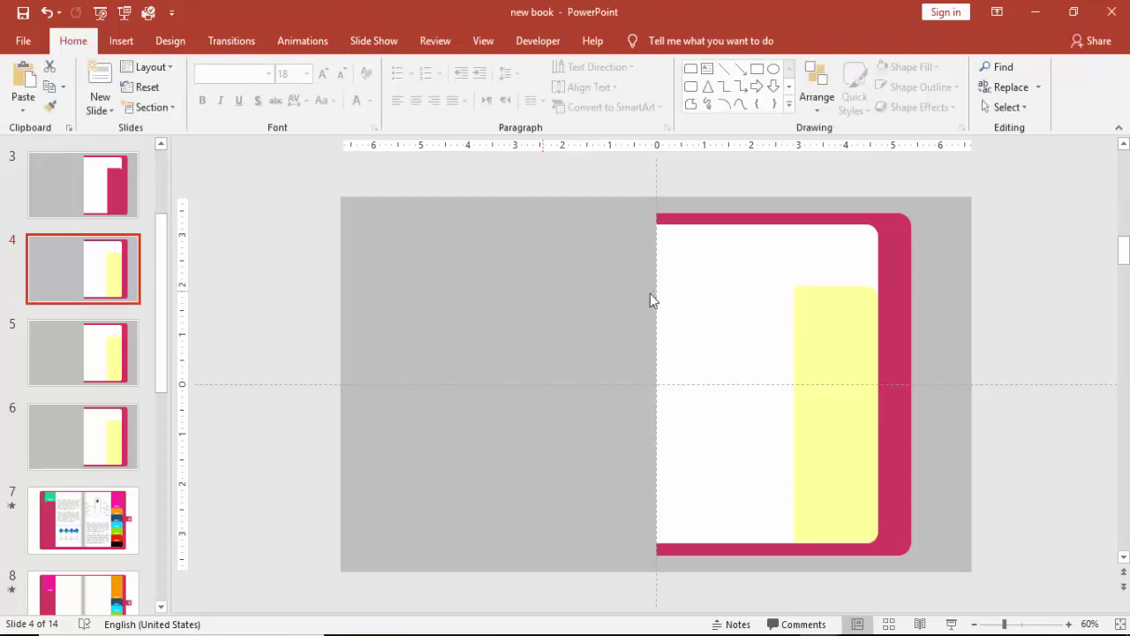
{"action": "left_click", "coordinate": [812, 312]}
{"action": "left_click_drag", "start_coordinate": [833, 288], "coordinate": [839, 302]}
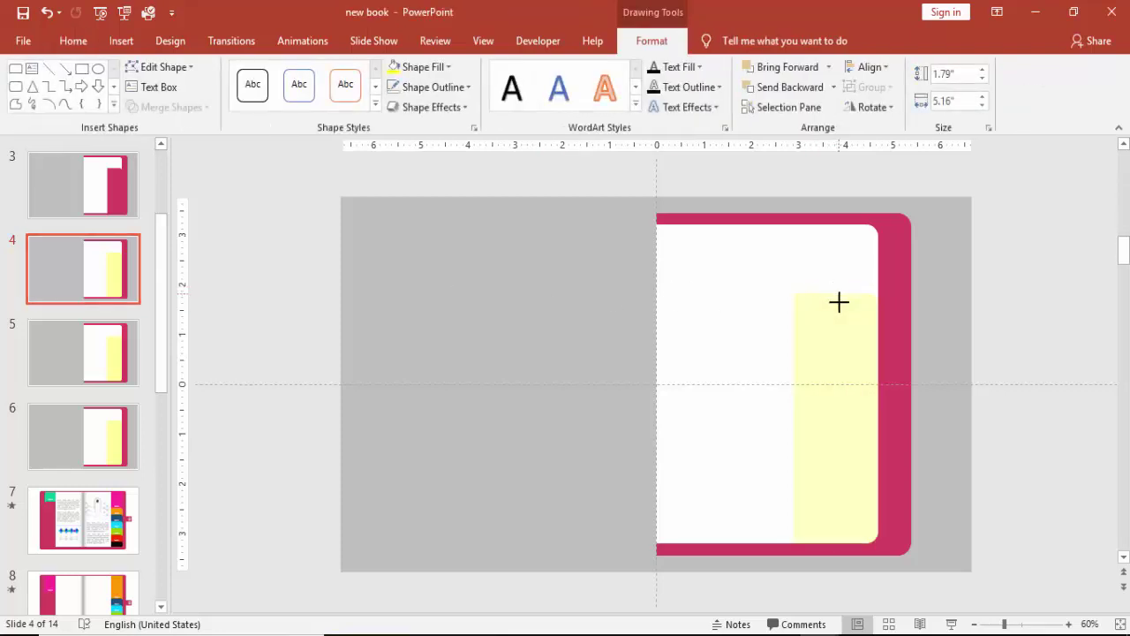
{"action": "left_click_drag", "start_coordinate": [841, 344], "coordinate": [839, 344]}
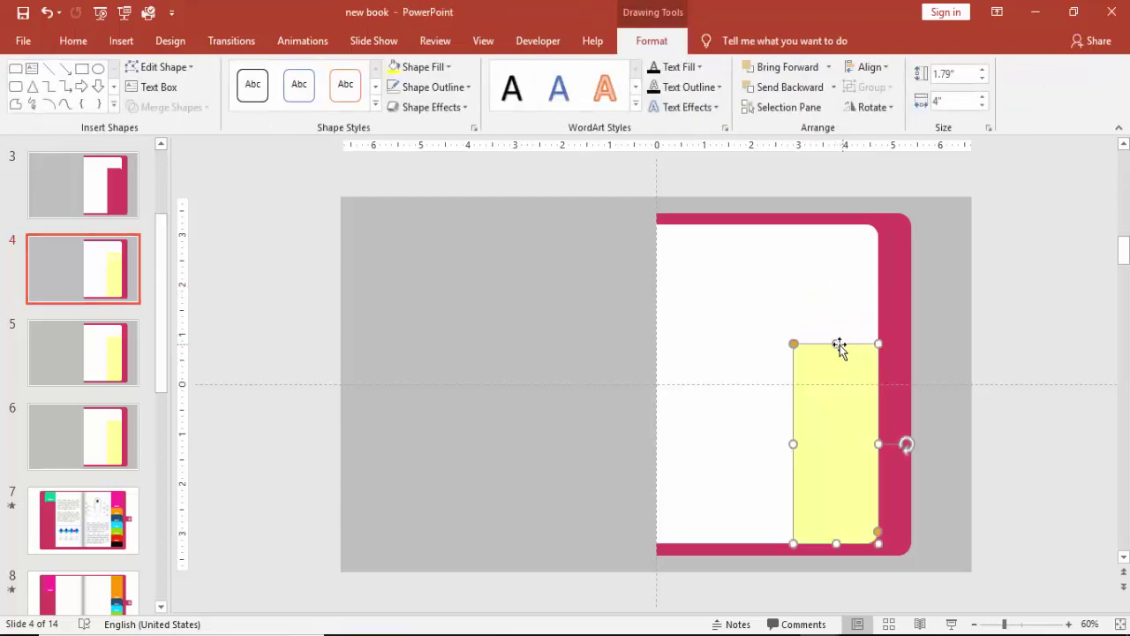
{"action": "left_click", "coordinate": [749, 328]}
{"action": "left_click", "coordinate": [802, 381], "text": "shift"}
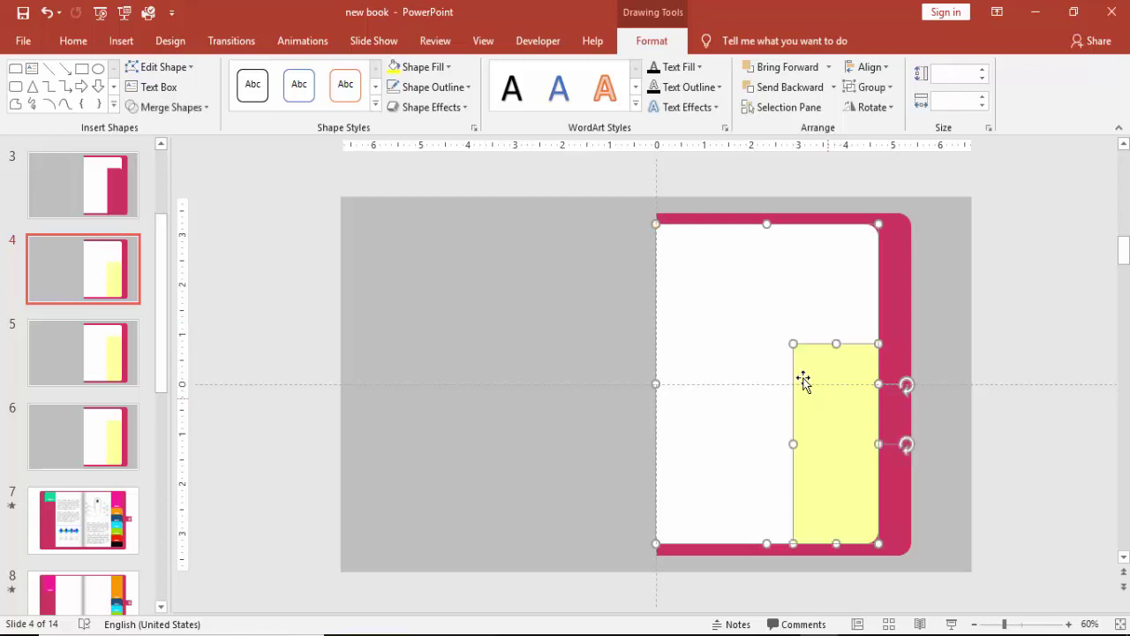
{"action": "left_click", "coordinate": [167, 107]}
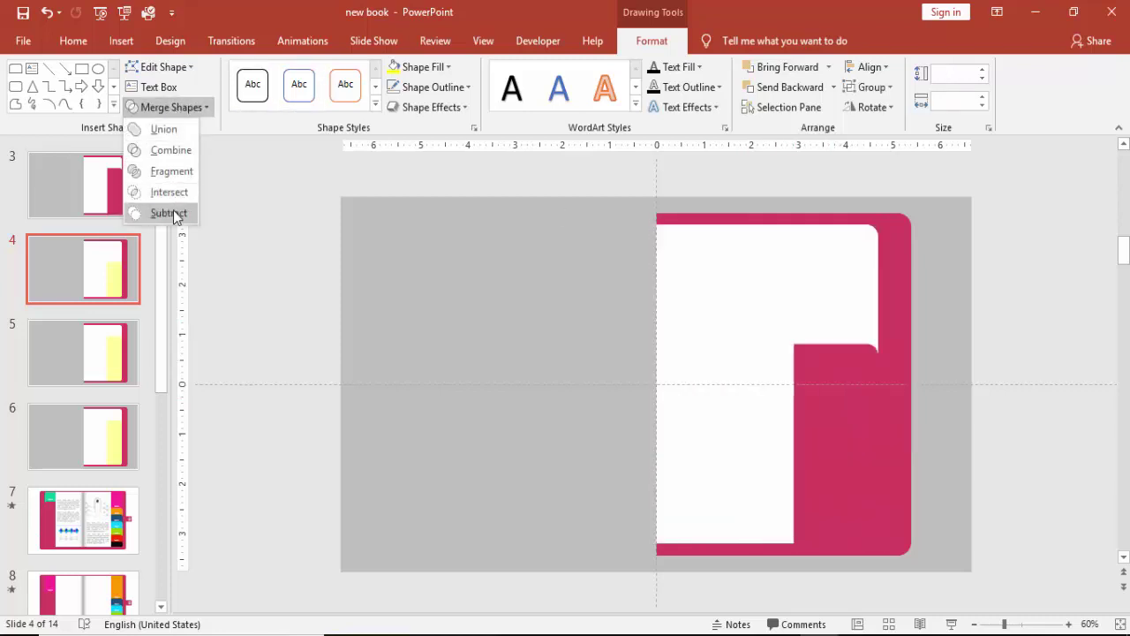
{"action": "left_click", "coordinate": [169, 213]}
- On slide 5, shorten the yellow strip to 2.65" tall and subtract it from the page
{"action": "left_click", "coordinate": [98, 346]}
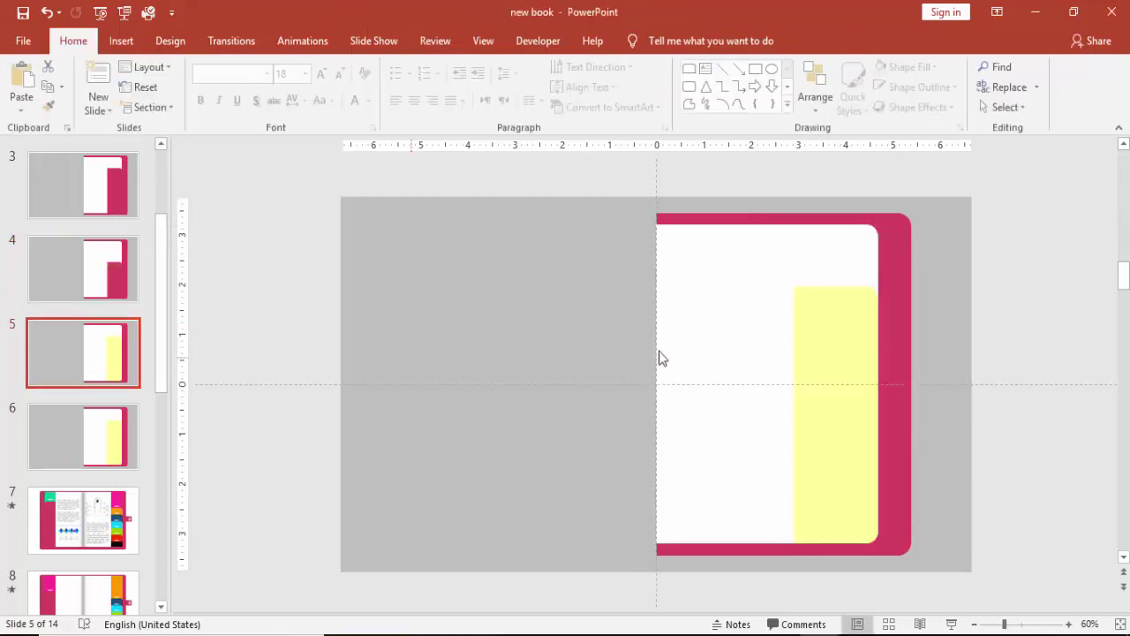
{"action": "left_click", "coordinate": [839, 384]}
{"action": "left_click_drag", "start_coordinate": [835, 285], "coordinate": [843, 411]}
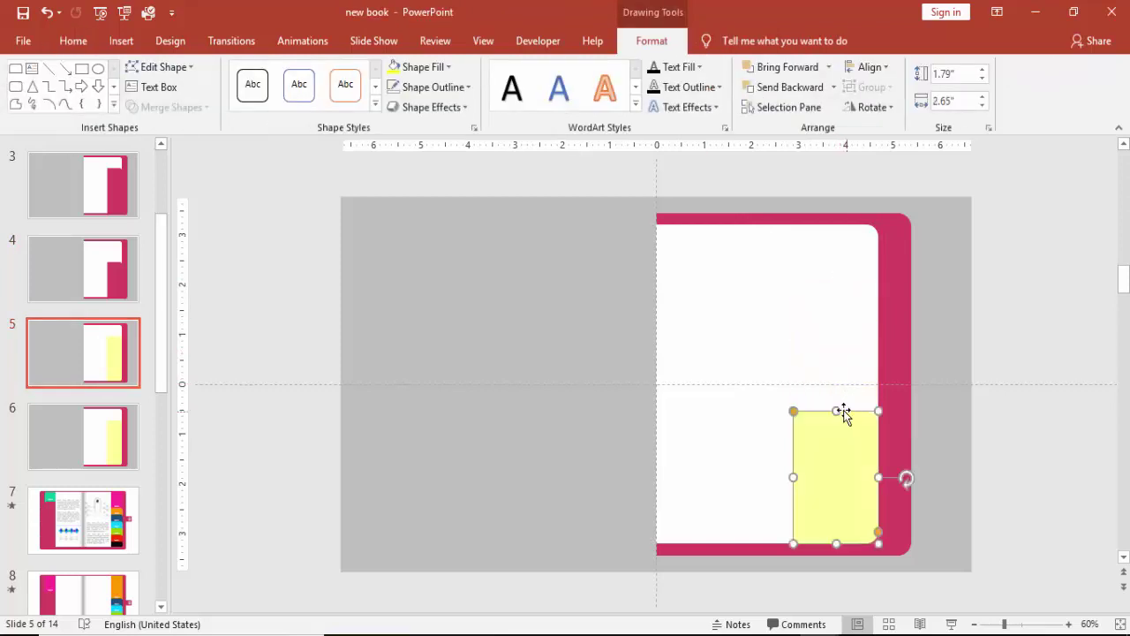
{"action": "left_click", "coordinate": [810, 371]}
{"action": "left_click", "coordinate": [839, 446], "text": "shift"}
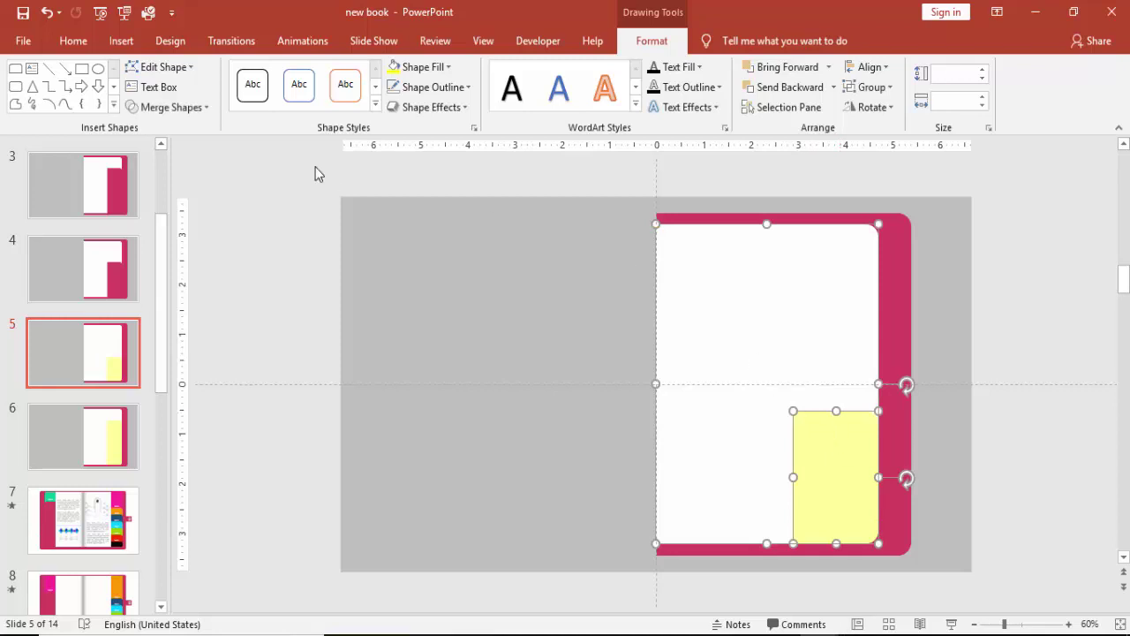
{"action": "left_click", "coordinate": [202, 109]}
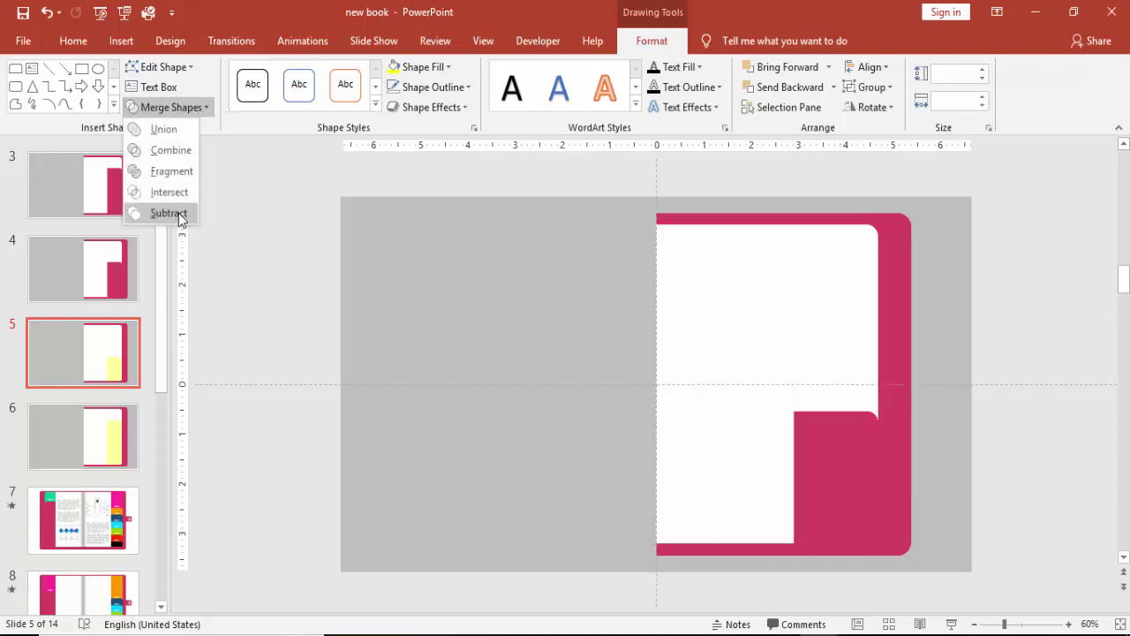
{"action": "left_click", "coordinate": [177, 212]}
- On slide 6, lower the yellow strip's top edge further down
{"action": "left_click", "coordinate": [137, 414]}
{"action": "left_click", "coordinate": [844, 437]}
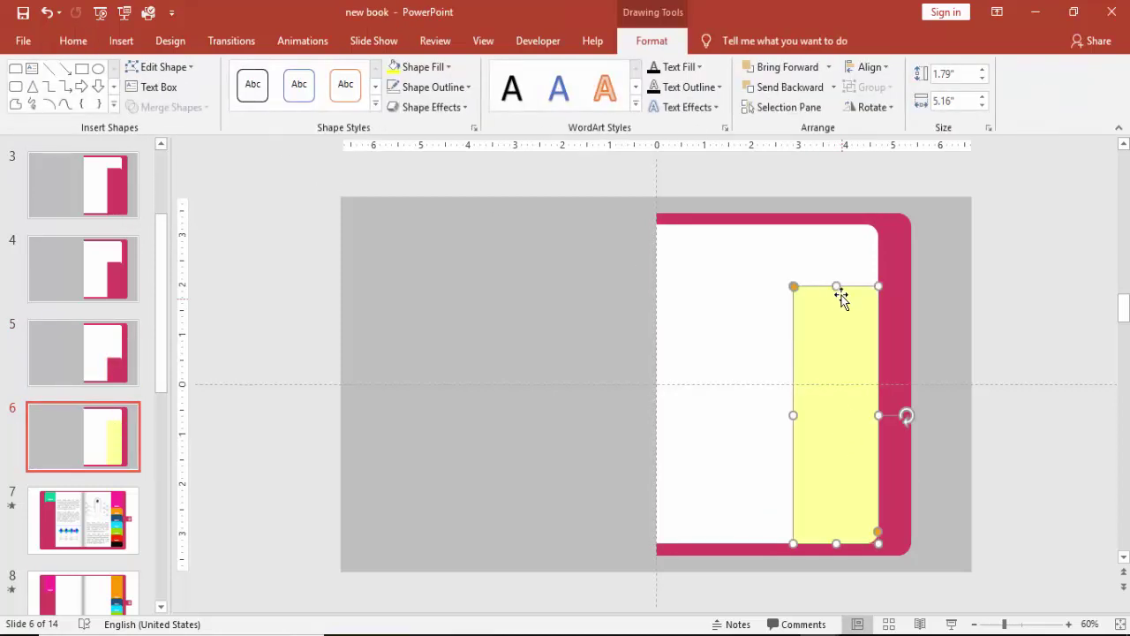
{"action": "left_click_drag", "start_coordinate": [838, 281], "coordinate": [844, 432]}
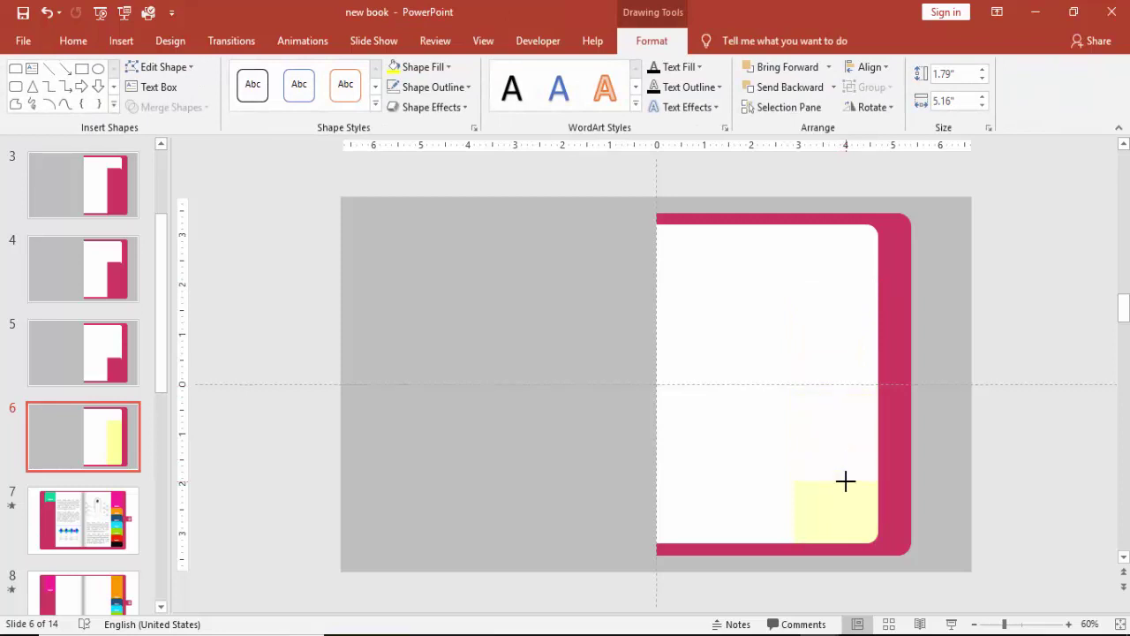